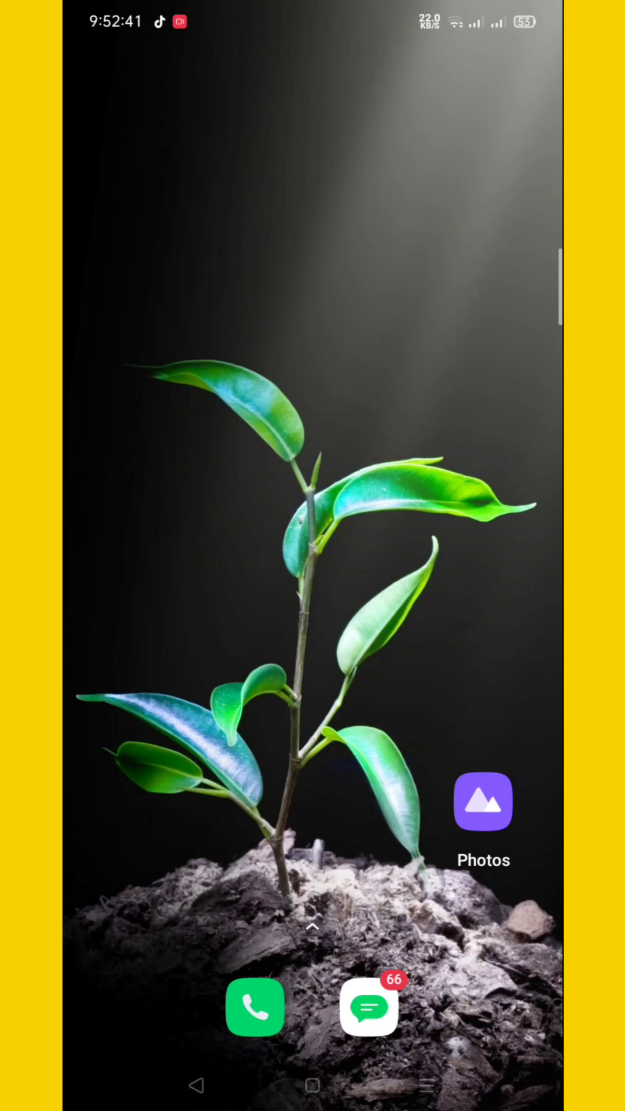
Bring up the app drawer from the Android home screen
{"action": "left_click", "coordinate": [363, 330]}
Rerun the earlier 'bottom quick settings' Play Store search to reach the app's listing
{"action": "left_click_drag", "start_coordinate": [266, 833], "coordinate": [265, 435]}
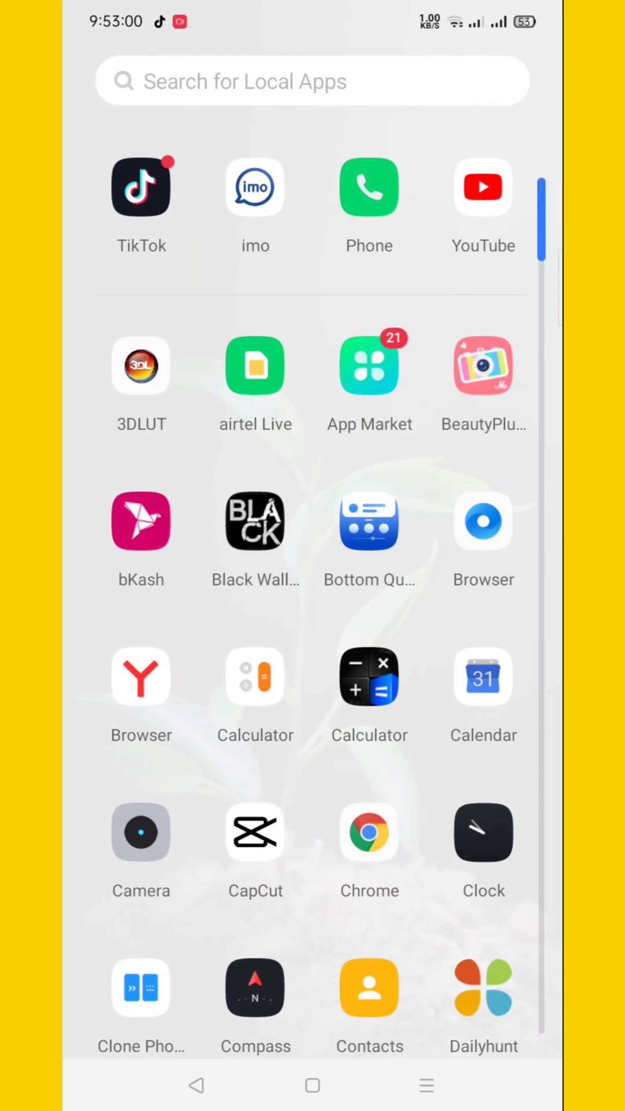
{"action": "left_click_drag", "start_coordinate": [402, 967], "coordinate": [409, 826]}
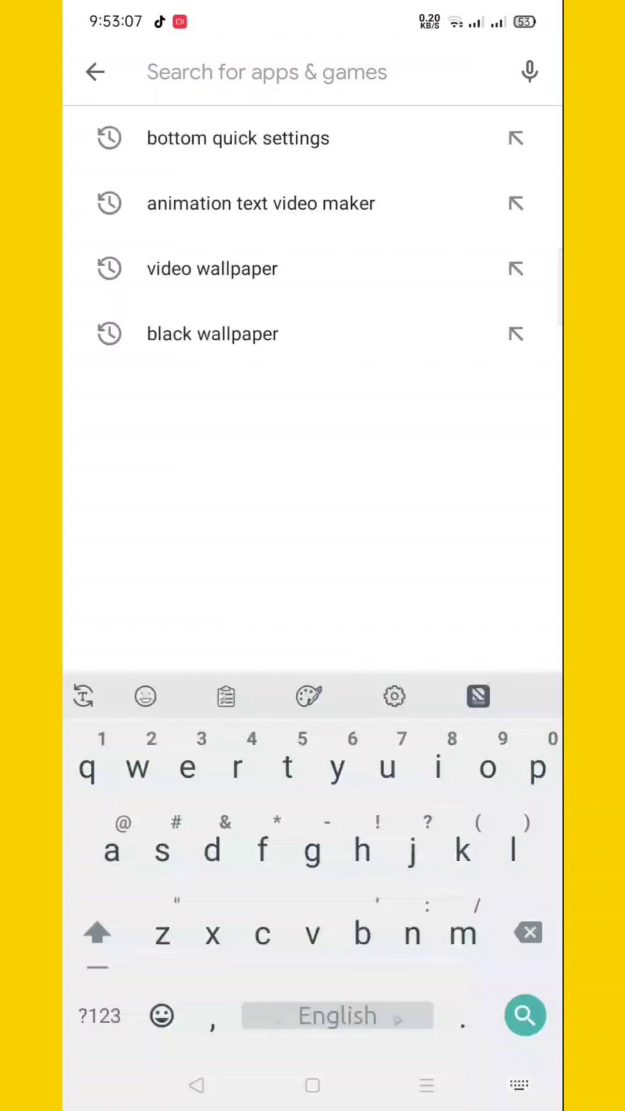
{"action": "left_click", "coordinate": [301, 139]}
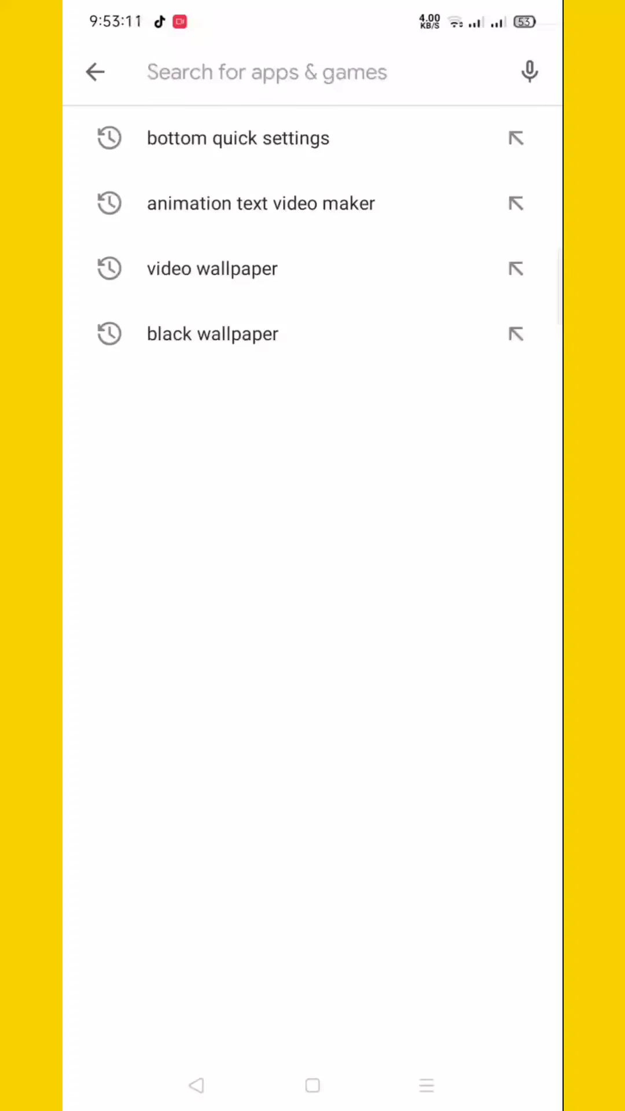
{"action": "left_click", "coordinate": [314, 139]}
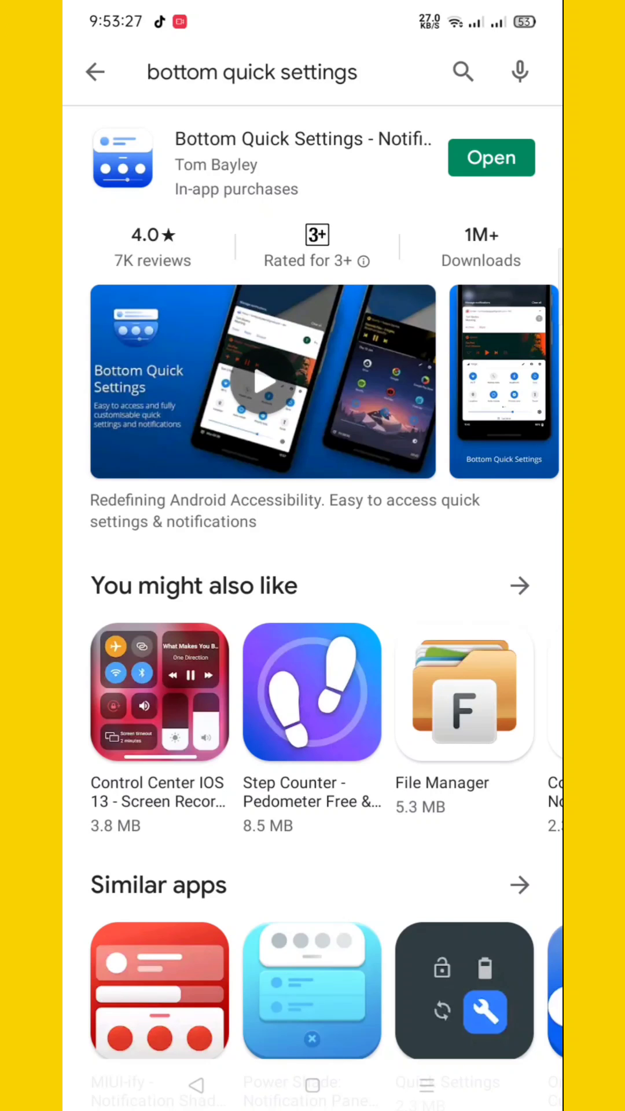
Launch Bottom Quick Settings from the Play Store and switch its 'Service not running' toggle on
{"action": "left_click", "coordinate": [491, 158]}
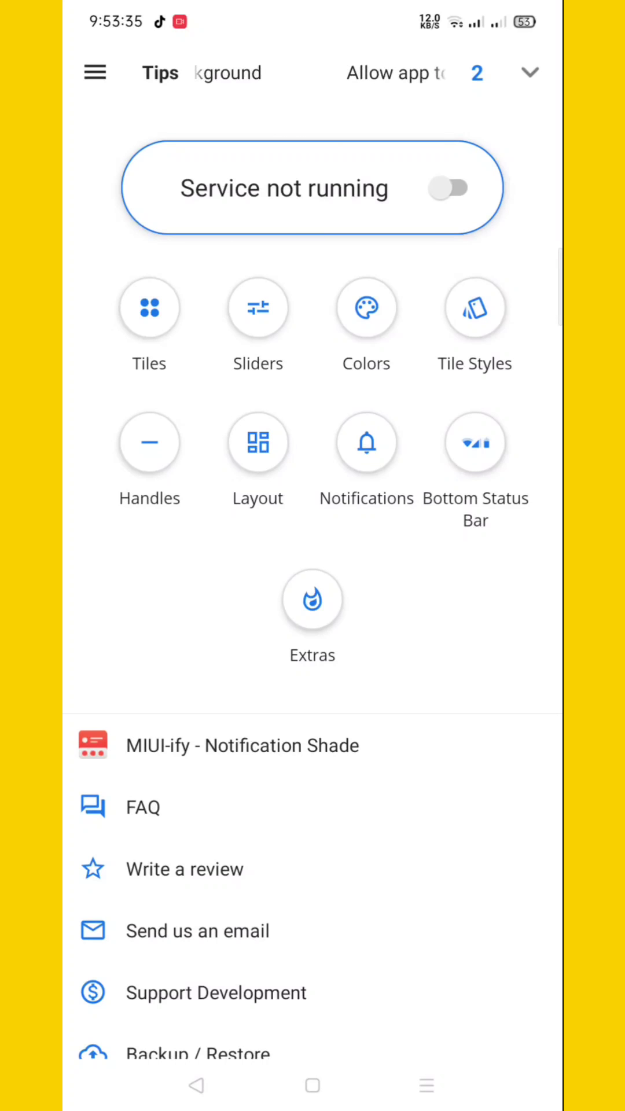
{"action": "scroll", "coordinate": [489, 589], "scroll_direction": "down", "scroll_amount": 2}
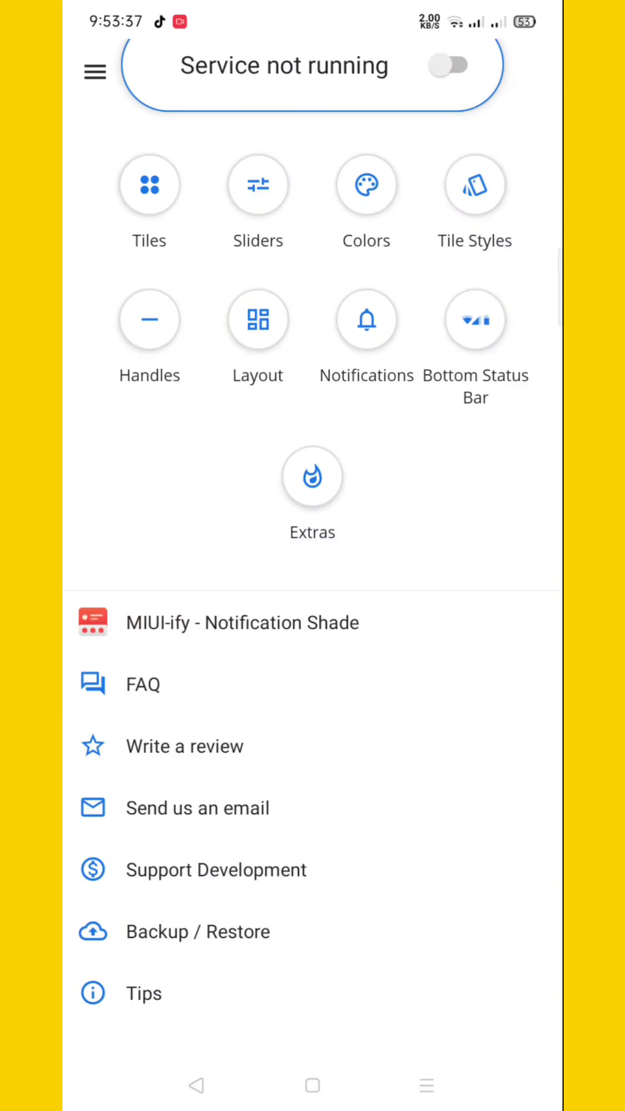
{"action": "scroll", "coordinate": [474, 474], "scroll_direction": "up", "scroll_amount": 2}
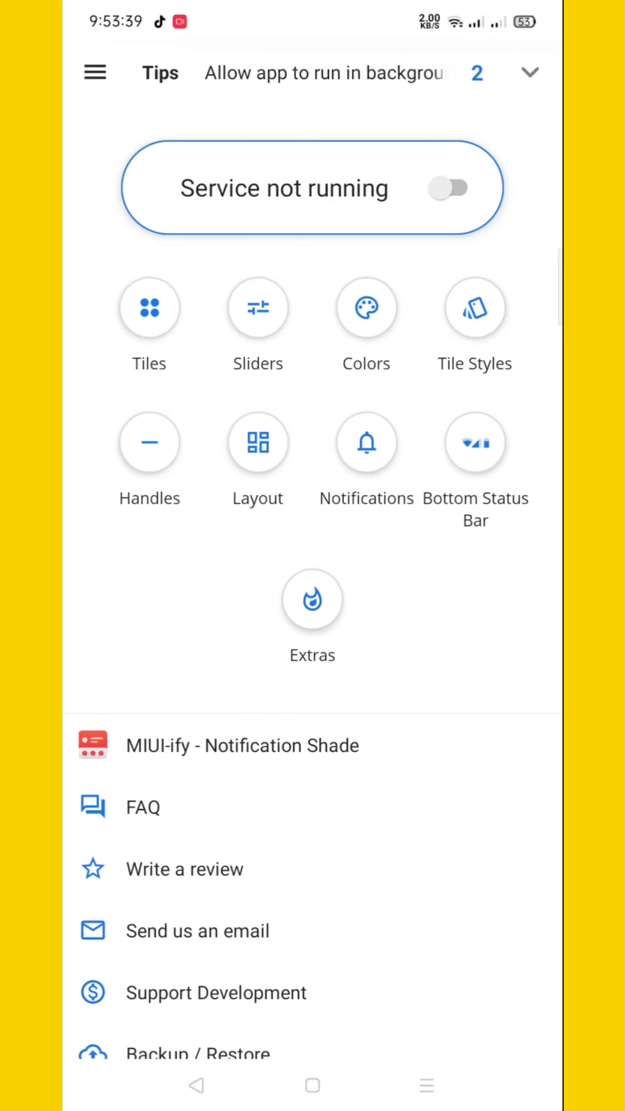
{"action": "left_click", "coordinate": [489, 193]}
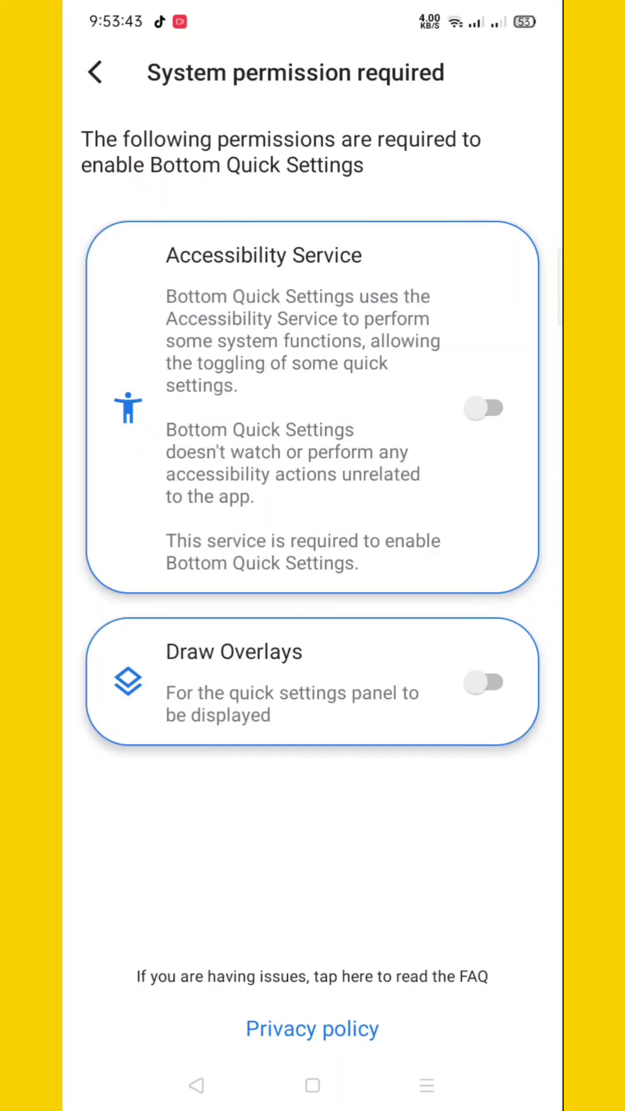
Switch on the Bottom Quick Settings accessibility service and confirm, then back out of the blocked request
{"action": "left_click", "coordinate": [492, 350]}
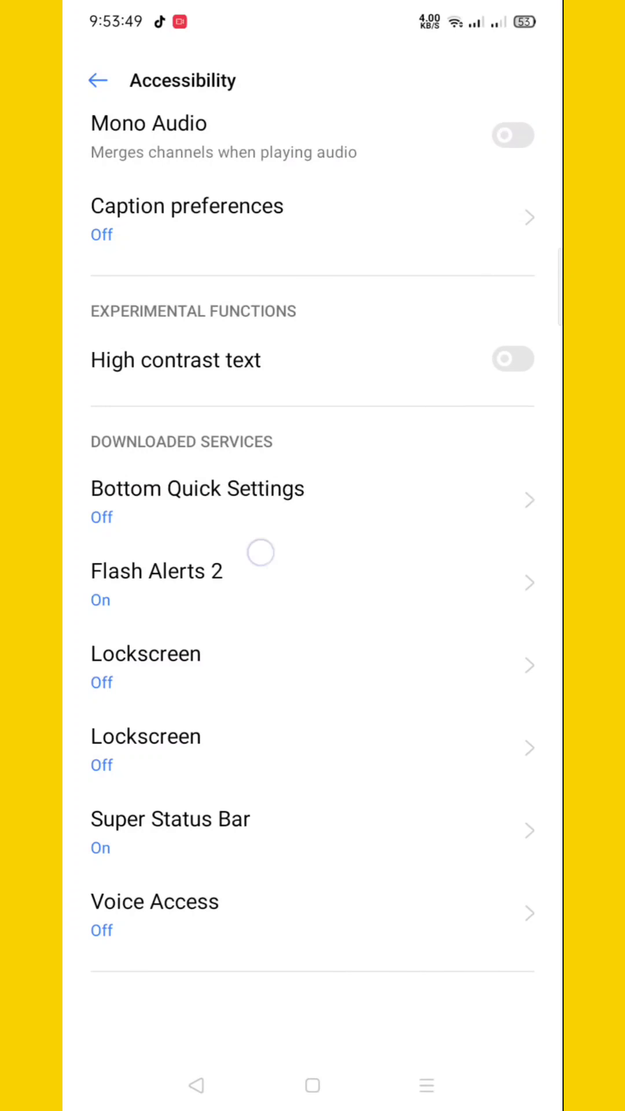
{"action": "left_click", "coordinate": [285, 507]}
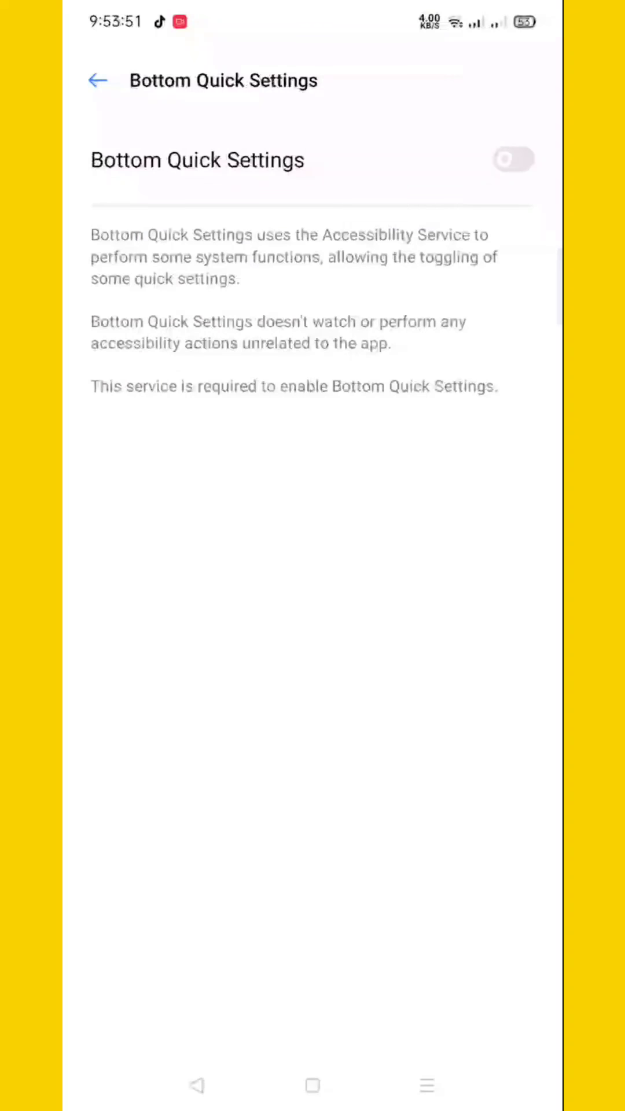
{"action": "left_click", "coordinate": [506, 162]}
{"action": "left_click", "coordinate": [430, 671]}
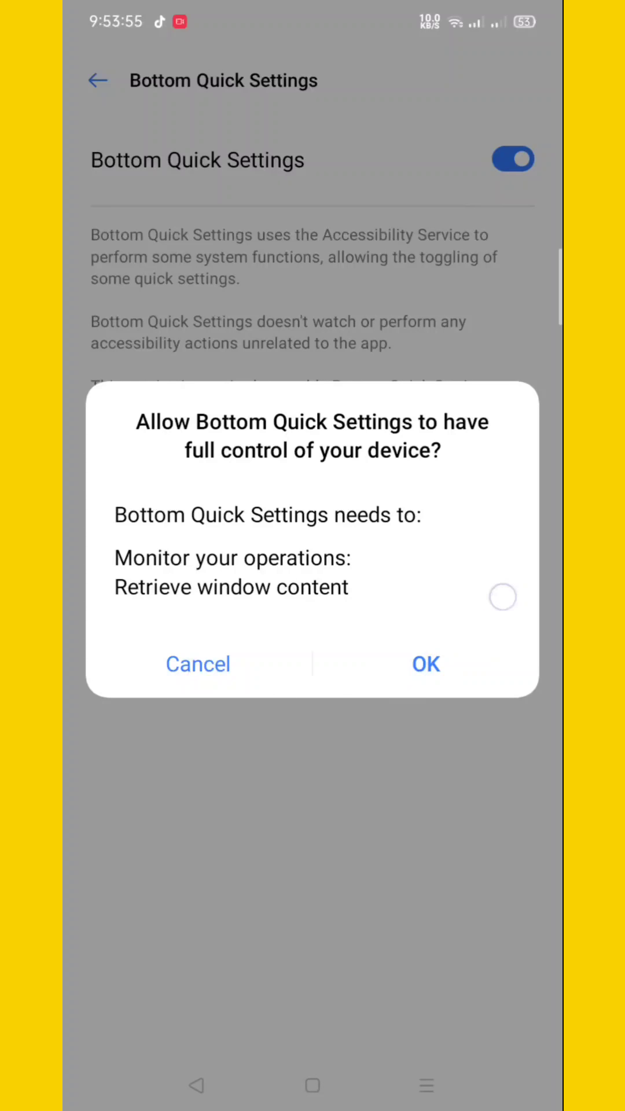
{"action": "left_click", "coordinate": [425, 667]}
{"action": "left_click", "coordinate": [191, 641]}
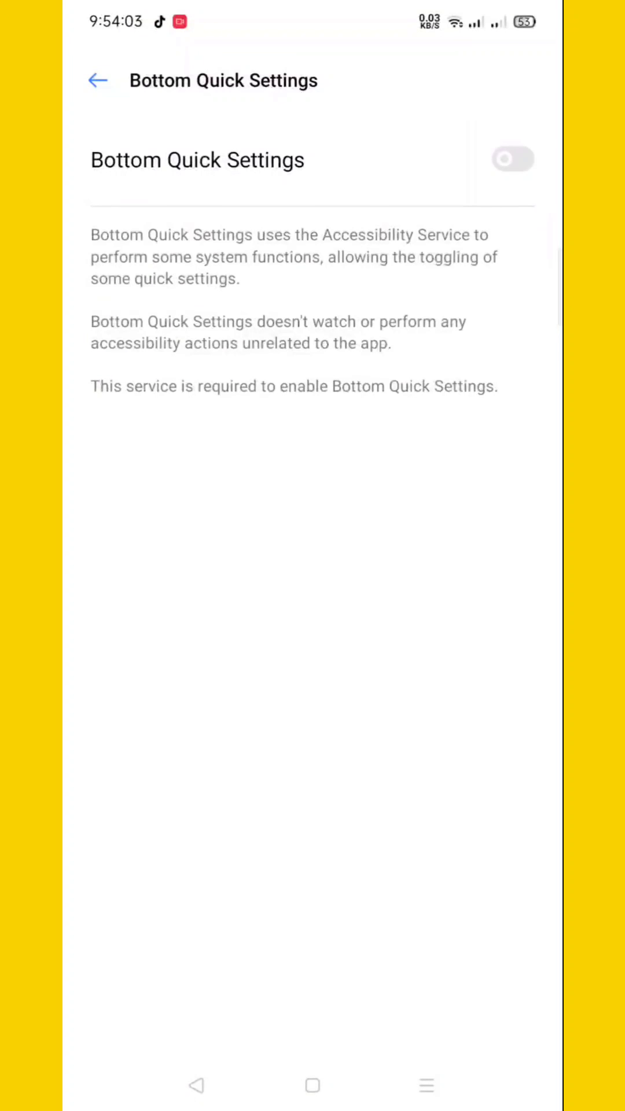
Retry enabling the accessibility service from the Downloaded Services list and confirm full device control
{"action": "left_click", "coordinate": [97, 80]}
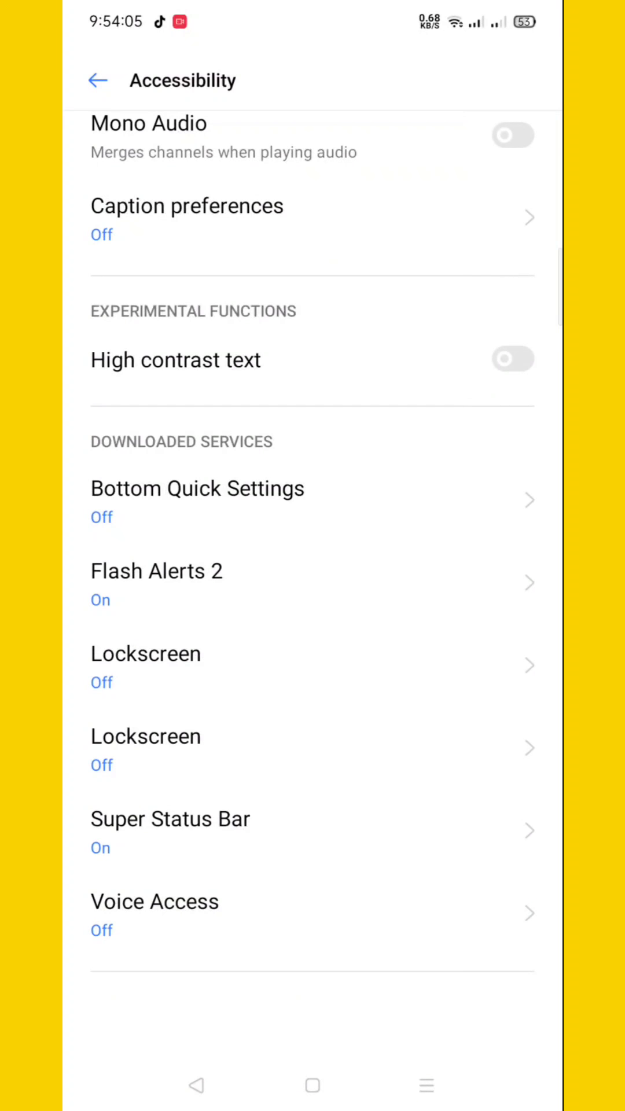
{"action": "left_click", "coordinate": [198, 500]}
{"action": "left_click", "coordinate": [512, 159]}
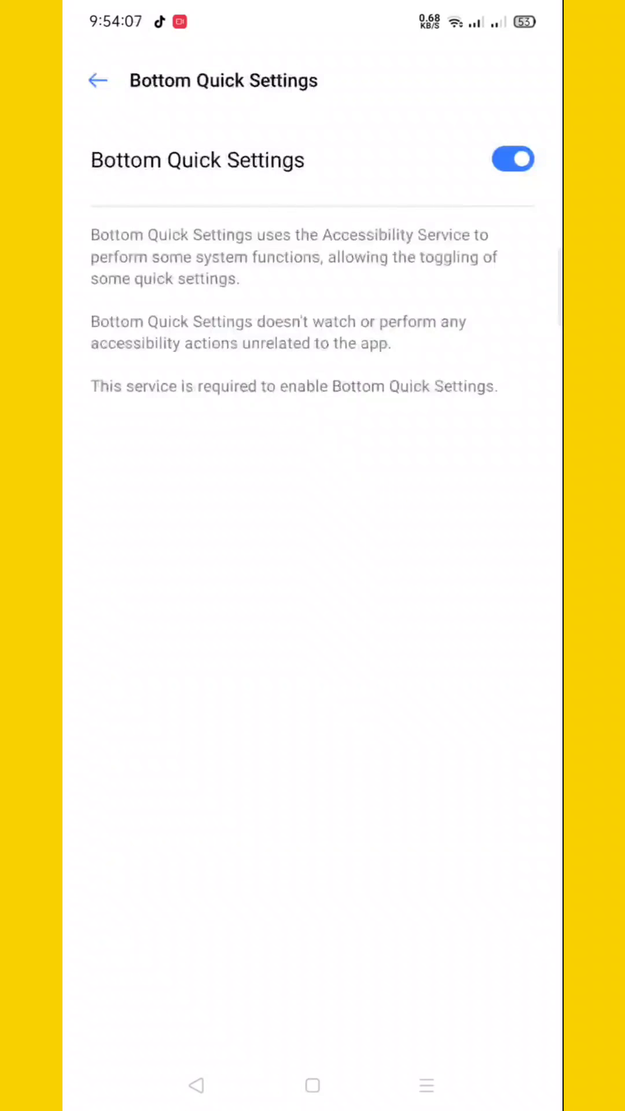
{"action": "left_click", "coordinate": [426, 665]}
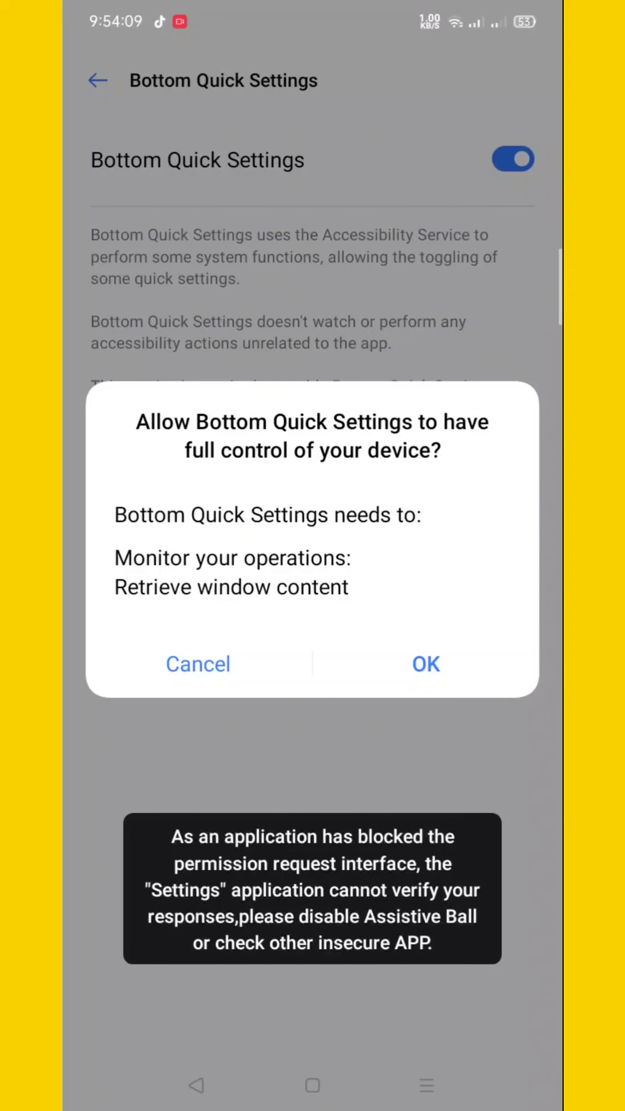
Allow Floating Windows for the app, then turn its accessibility service on and confirm full device control
{"action": "left_click", "coordinate": [198, 664]}
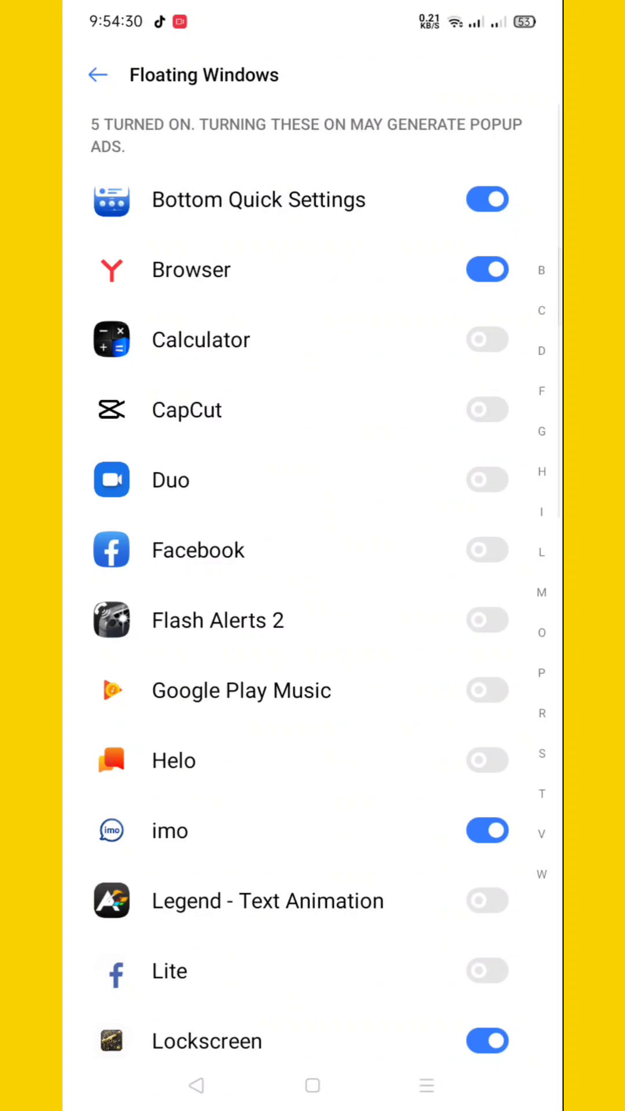
{"action": "left_click", "coordinate": [97, 75]}
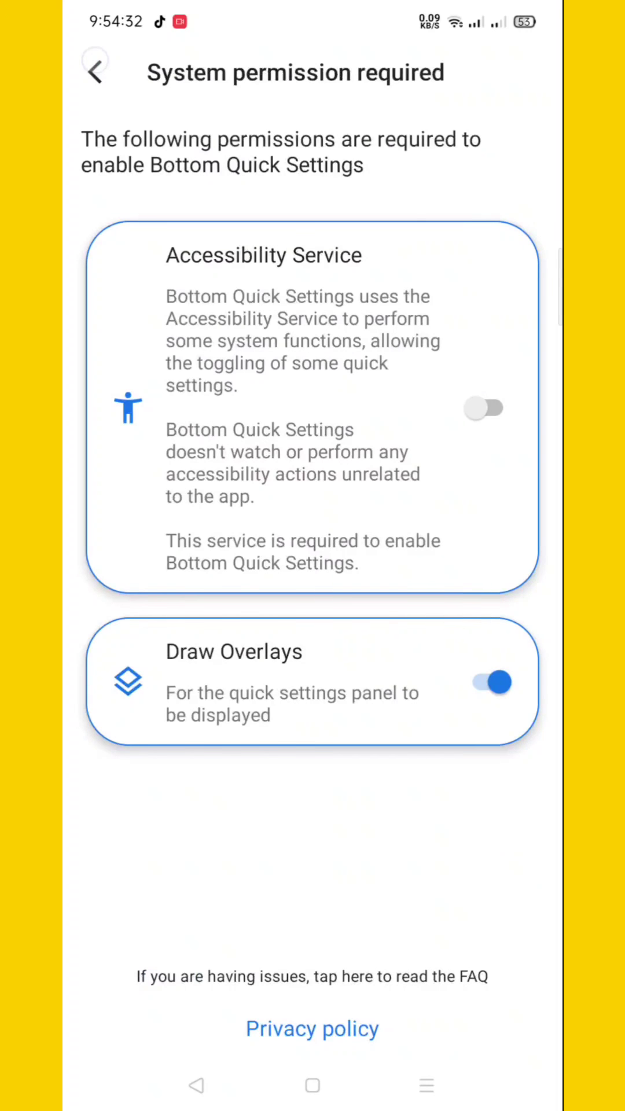
{"action": "left_click", "coordinate": [484, 409]}
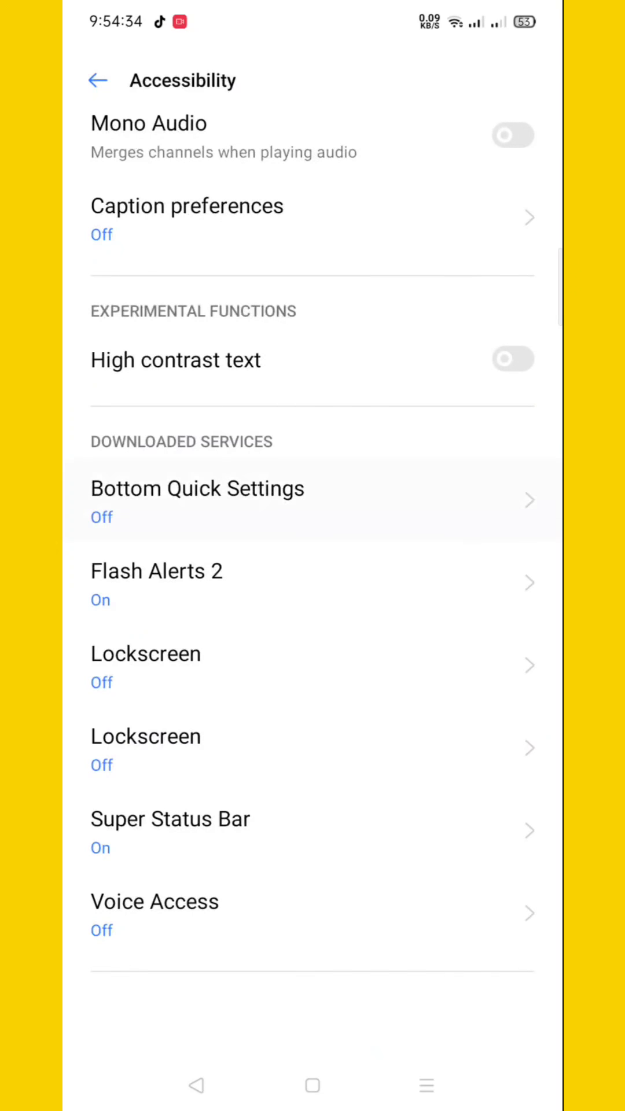
{"action": "left_click", "coordinate": [198, 499]}
{"action": "left_click", "coordinate": [512, 159]}
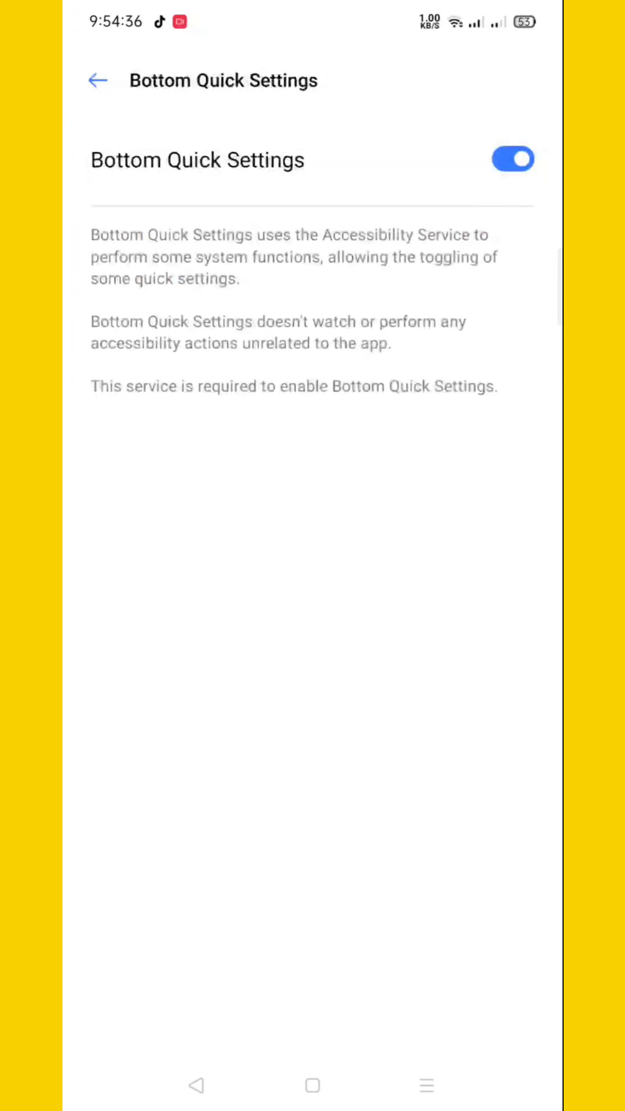
{"action": "left_click", "coordinate": [443, 649]}
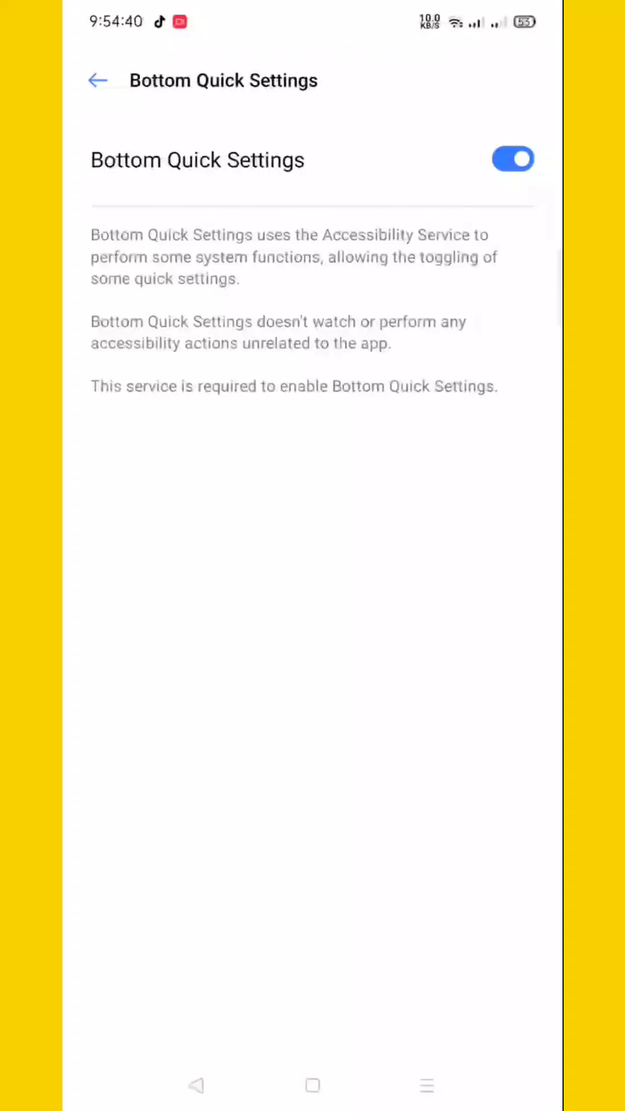
Leave the Accessibility services list and return to the home screen
{"action": "left_click", "coordinate": [101, 55]}
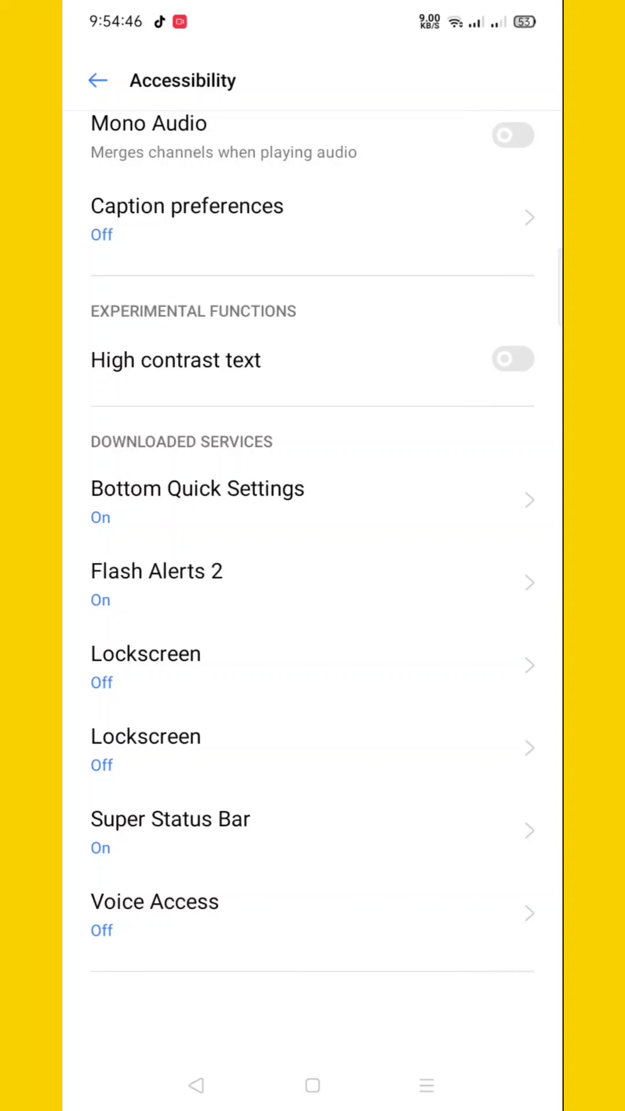
{"action": "left_click", "coordinate": [516, 828]}
{"action": "left_click", "coordinate": [520, 830]}
{"action": "left_click", "coordinate": [313, 1086]}
Launch Bottom Quick Settings from the app drawer, start its service and dismiss the tutorial
{"action": "left_click_drag", "start_coordinate": [343, 822], "coordinate": [342, 434]}
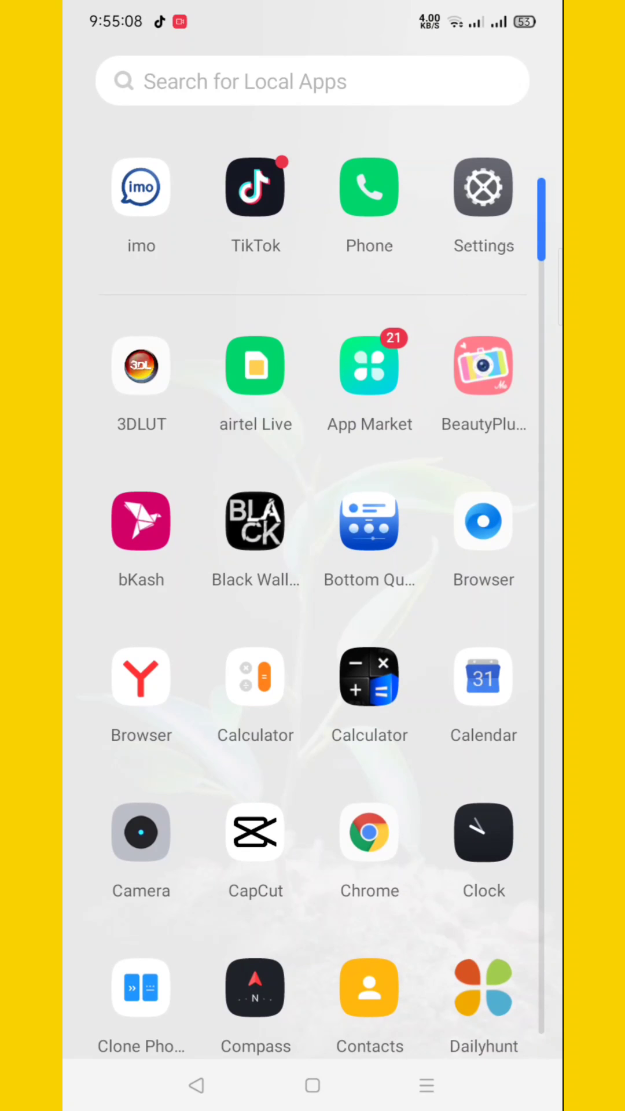
{"action": "left_click", "coordinate": [369, 522]}
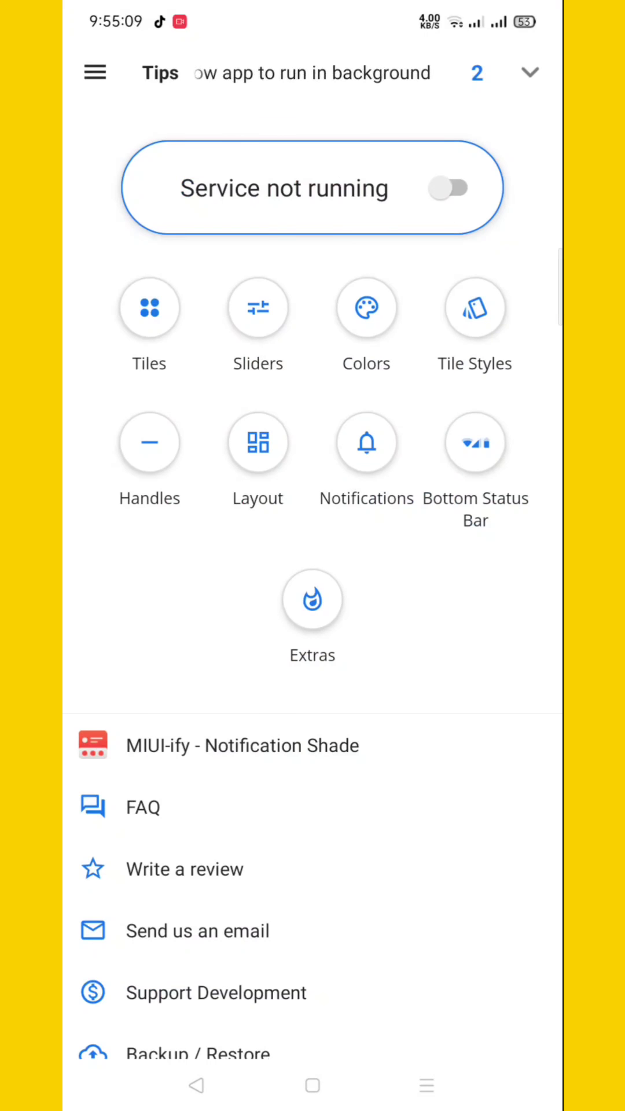
{"action": "left_click", "coordinate": [449, 189]}
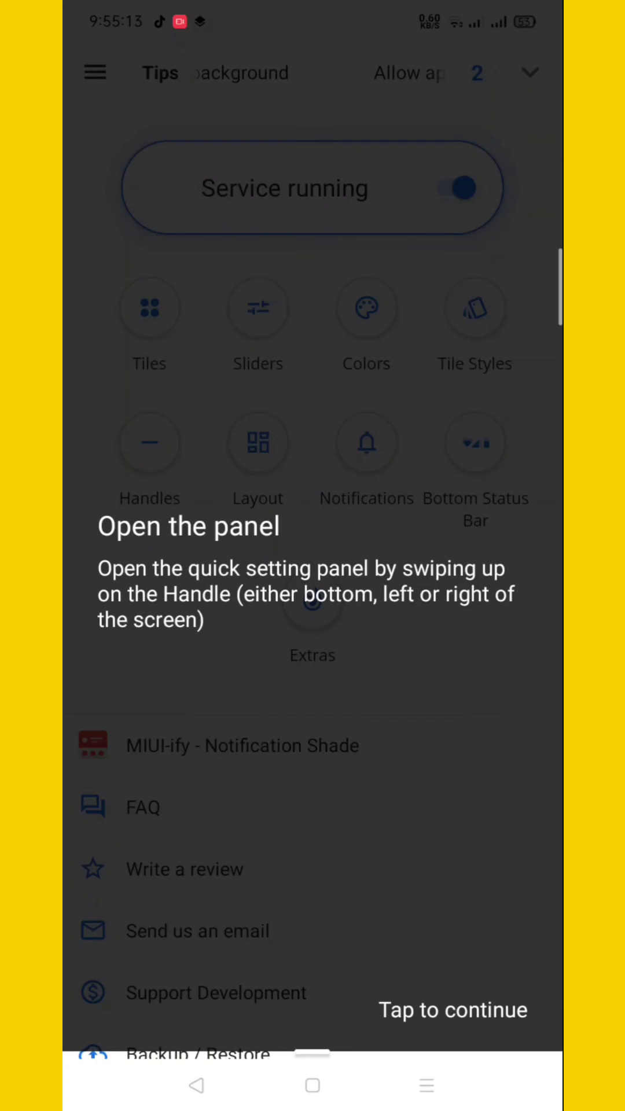
{"action": "left_click", "coordinate": [410, 499]}
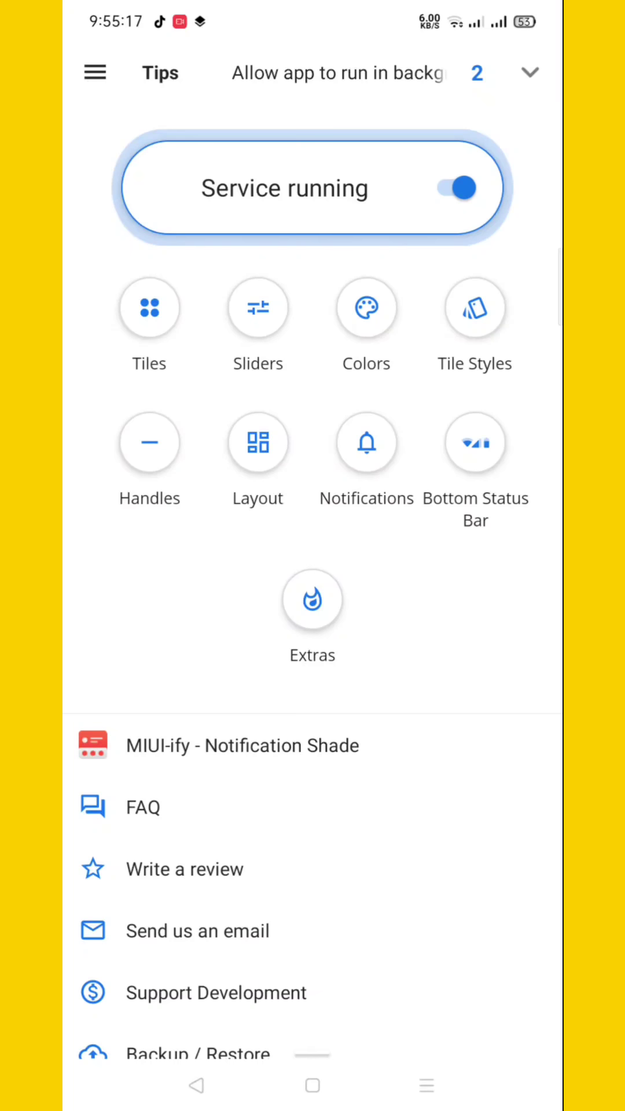
Expand the Tips list and open the Tiles arrangement screen
{"action": "left_click", "coordinate": [530, 72]}
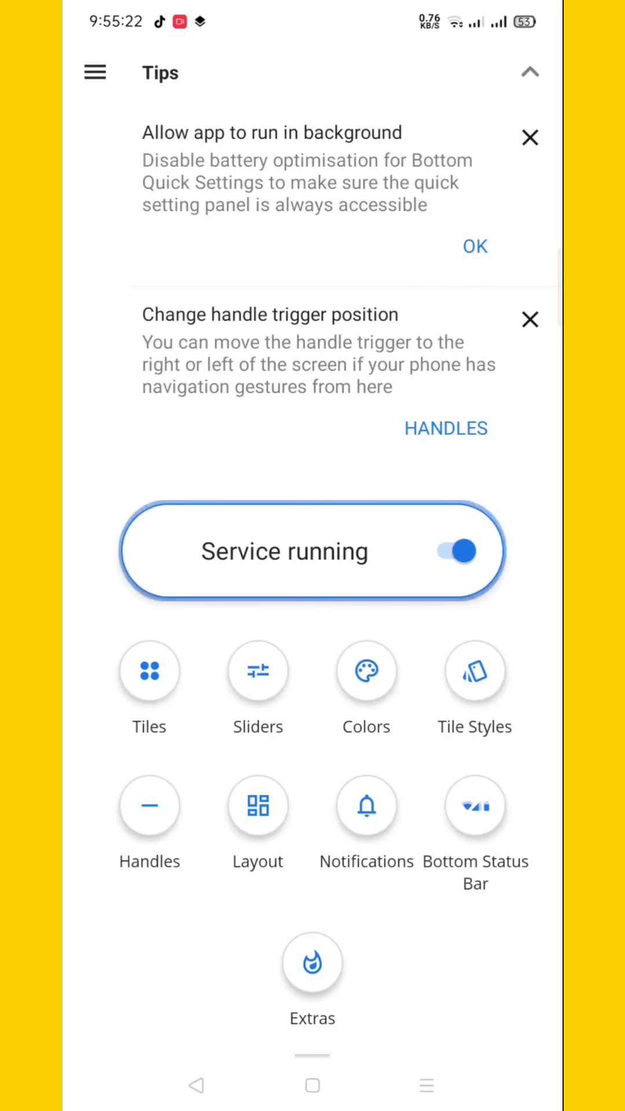
{"action": "left_click", "coordinate": [149, 671]}
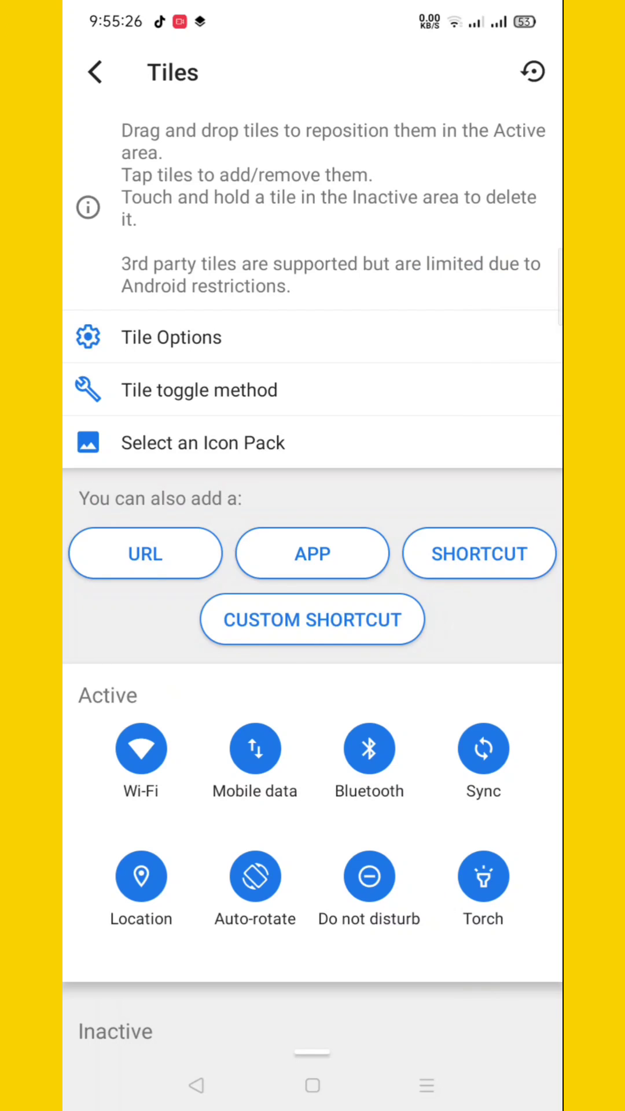
{"action": "left_click", "coordinate": [234, 934]}
{"action": "left_click", "coordinate": [174, 852]}
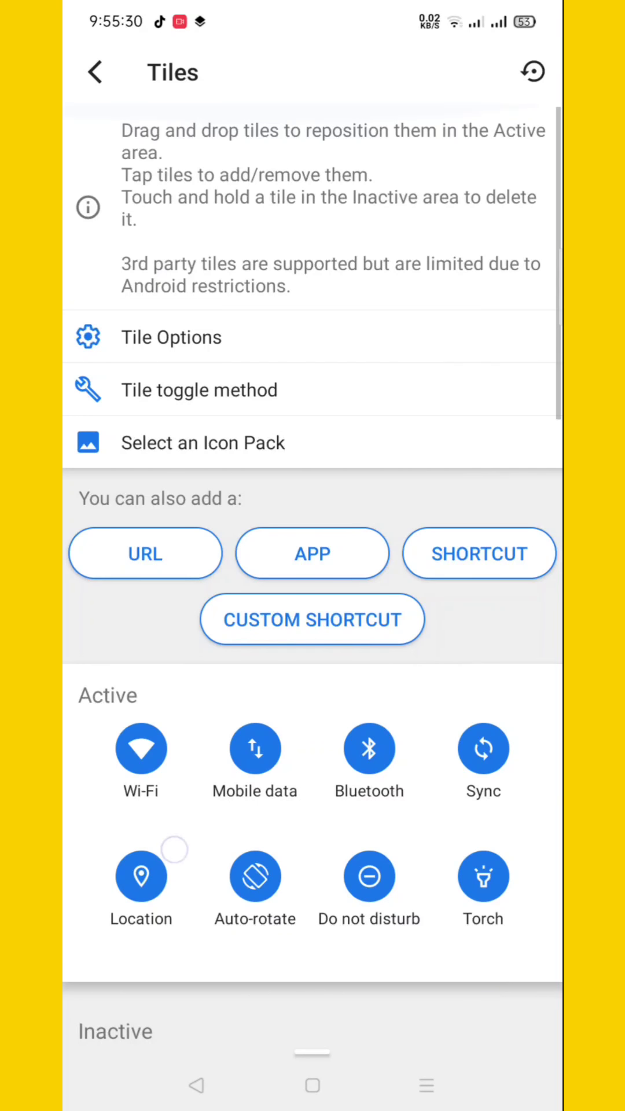
{"action": "left_click", "coordinate": [323, 851]}
{"action": "left_click", "coordinate": [314, 1032]}
{"action": "scroll", "coordinate": [314, 1032], "scroll_direction": "down", "scroll_amount": 10}
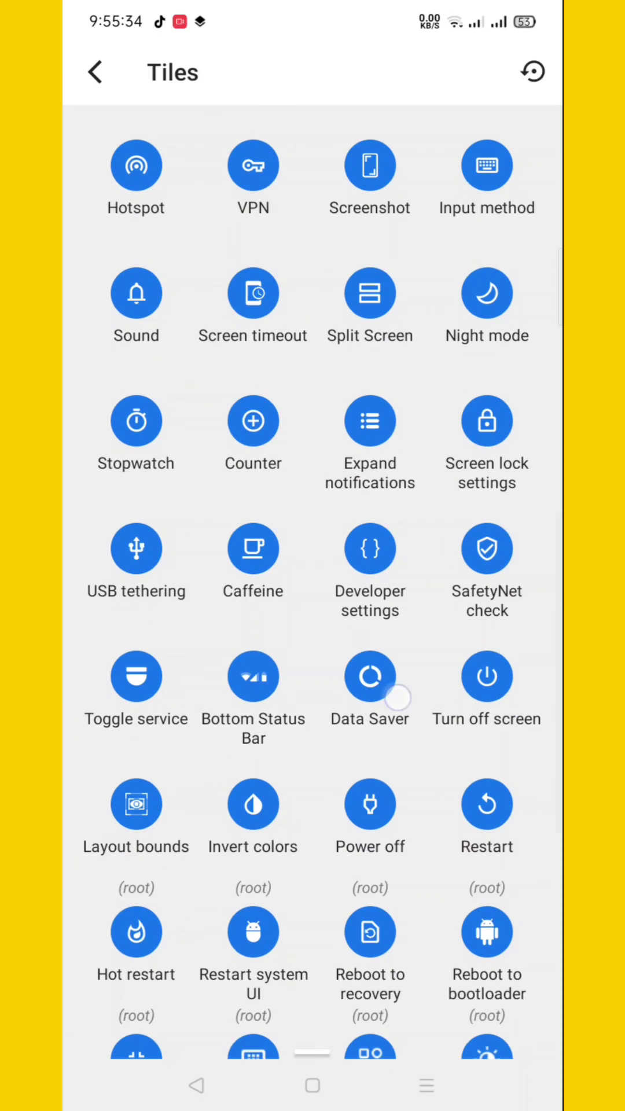
{"action": "scroll", "coordinate": [379, 695], "scroll_direction": "down", "scroll_amount": 8}
{"action": "scroll", "coordinate": [440, 541], "scroll_direction": "up", "scroll_amount": 5}
{"action": "scroll", "coordinate": [440, 540], "scroll_direction": "up", "scroll_amount": 15}
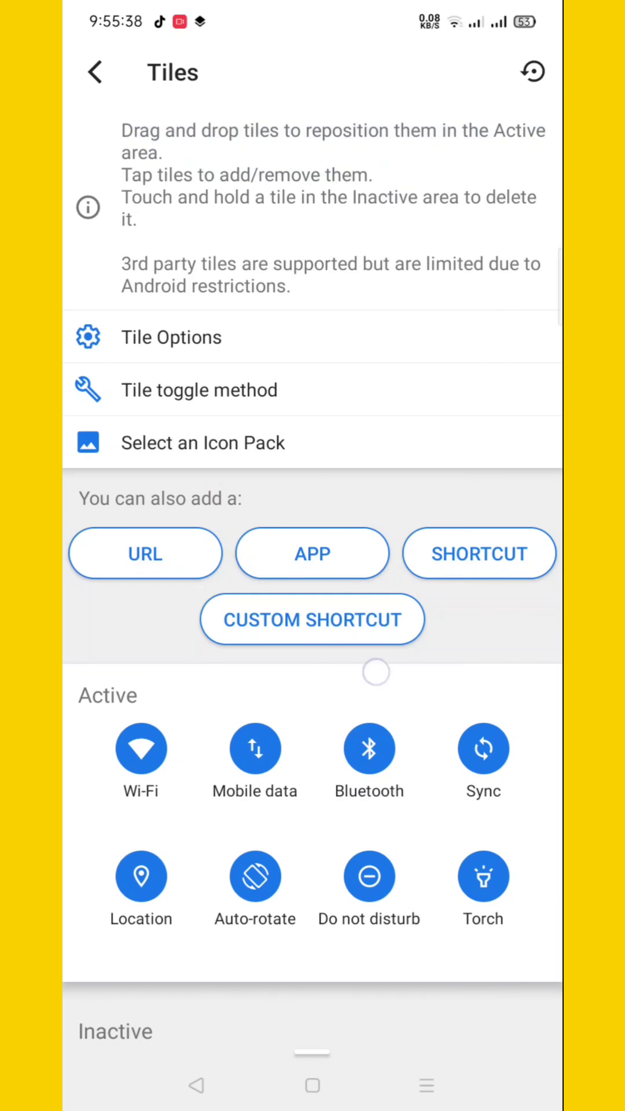
{"action": "scroll", "coordinate": [331, 823], "scroll_direction": "down", "scroll_amount": 5}
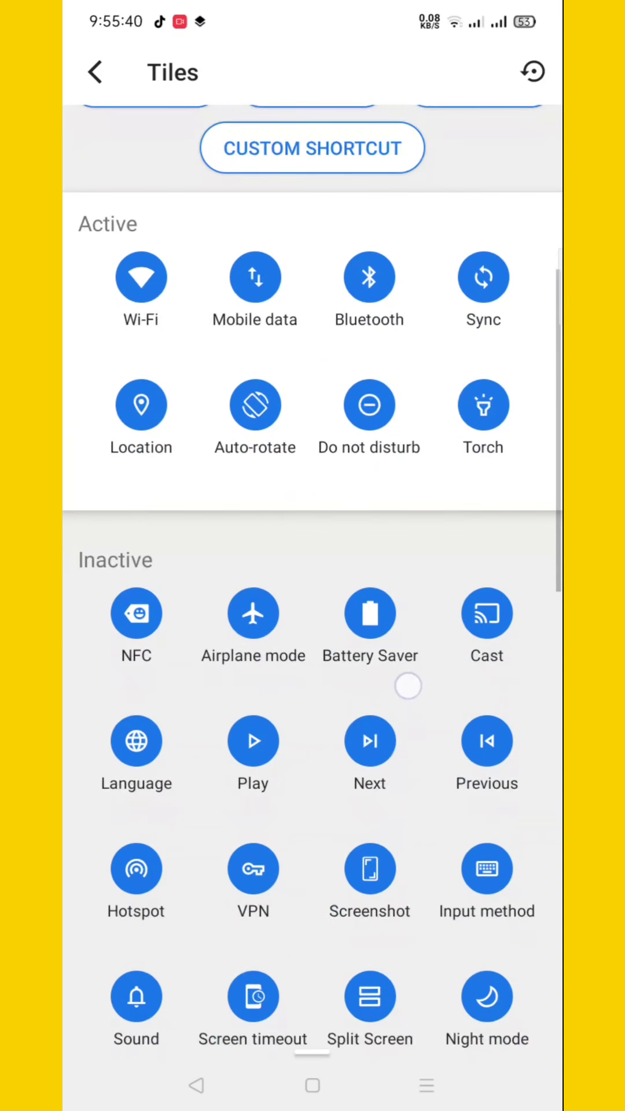
{"action": "scroll", "coordinate": [408, 686], "scroll_direction": "down", "scroll_amount": 3}
{"action": "scroll", "coordinate": [417, 628], "scroll_direction": "down", "scroll_amount": 3}
{"action": "scroll", "coordinate": [418, 629], "scroll_direction": "down", "scroll_amount": 5}
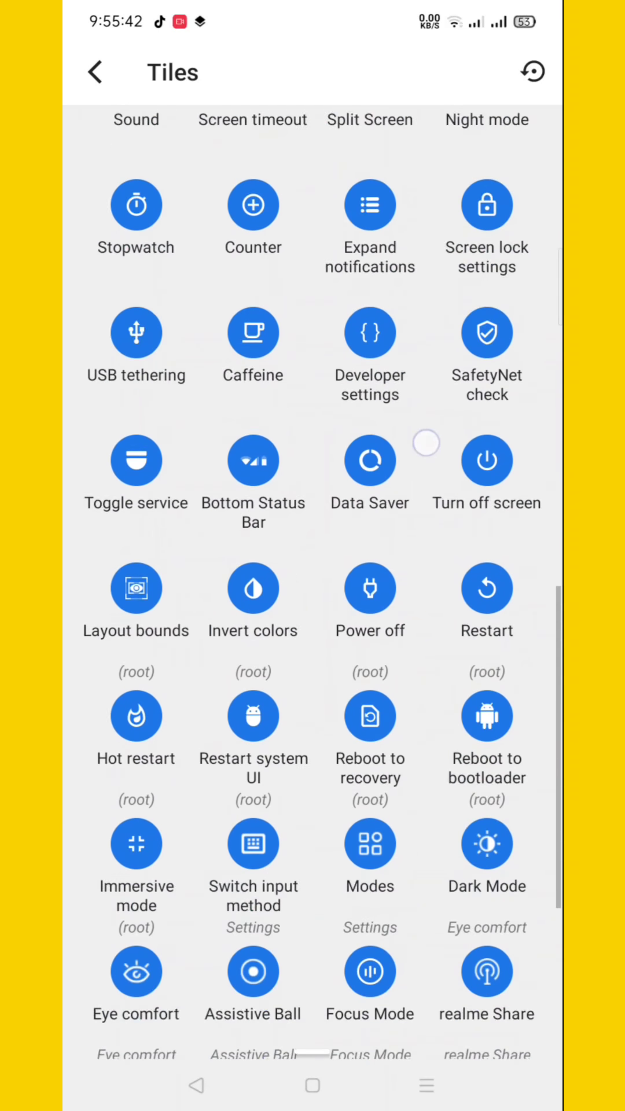
{"action": "scroll", "coordinate": [425, 443], "scroll_direction": "down", "scroll_amount": 2}
{"action": "scroll", "coordinate": [407, 620], "scroll_direction": "down", "scroll_amount": 2}
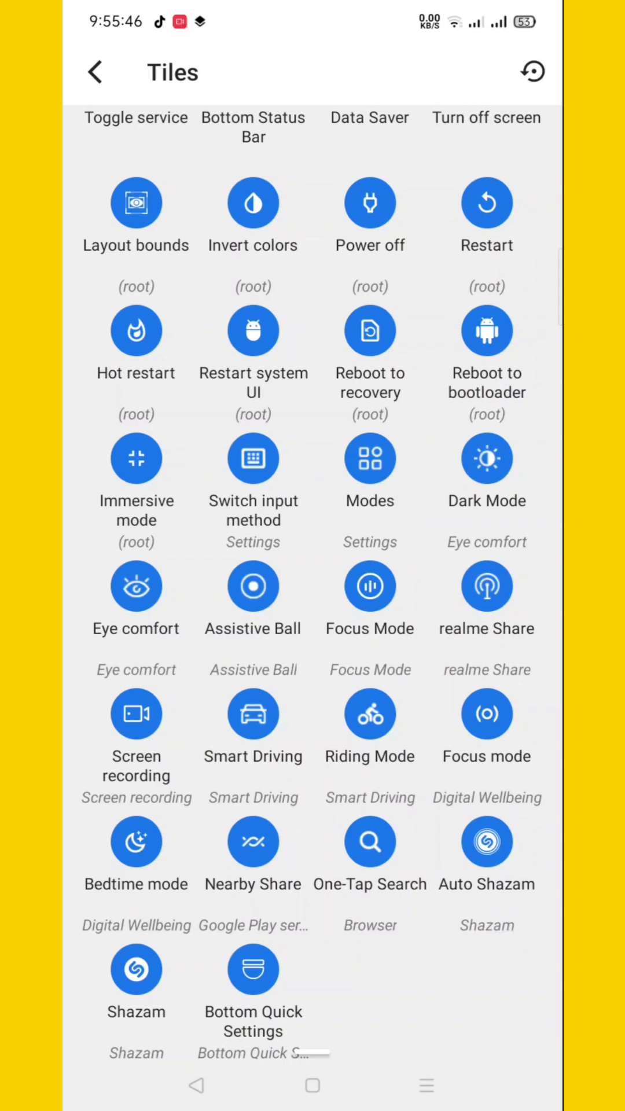
From the home screen, pull the bottom quick settings panel up to its full tile grid, then dismiss it
{"action": "left_click", "coordinate": [328, 1077]}
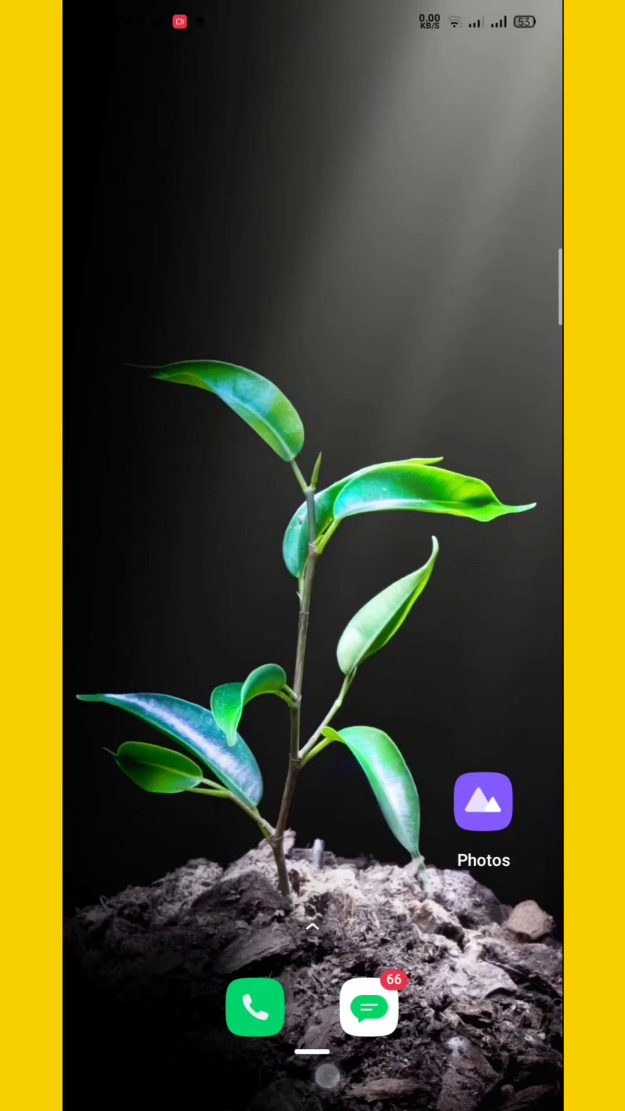
{"action": "left_click_drag", "start_coordinate": [289, 899], "coordinate": [296, 815]}
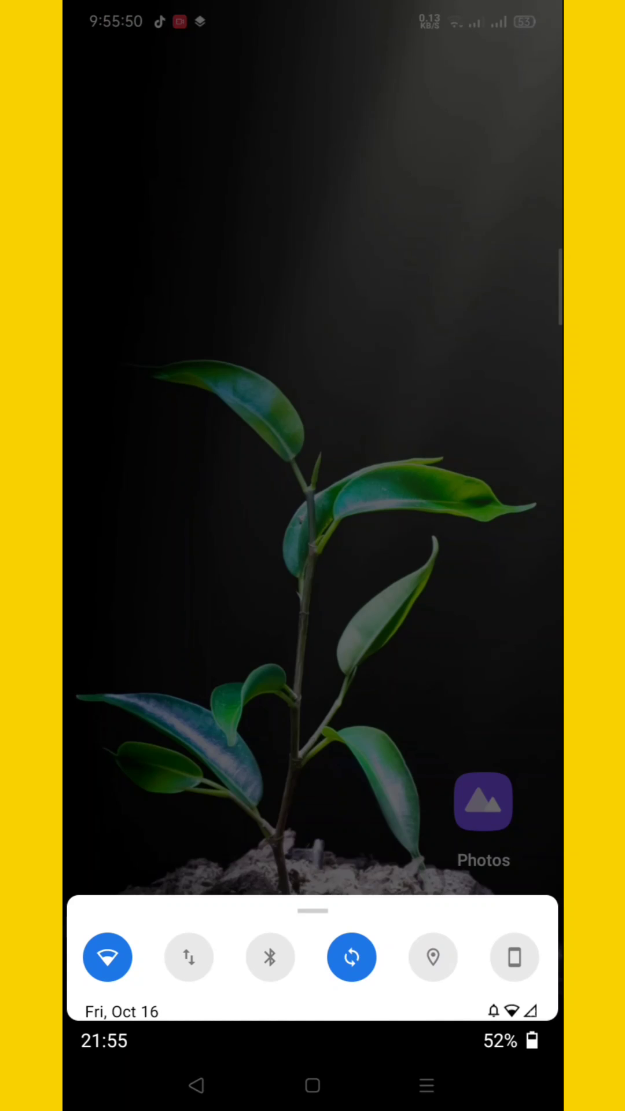
{"action": "left_click_drag", "start_coordinate": [367, 822], "coordinate": [401, 569]}
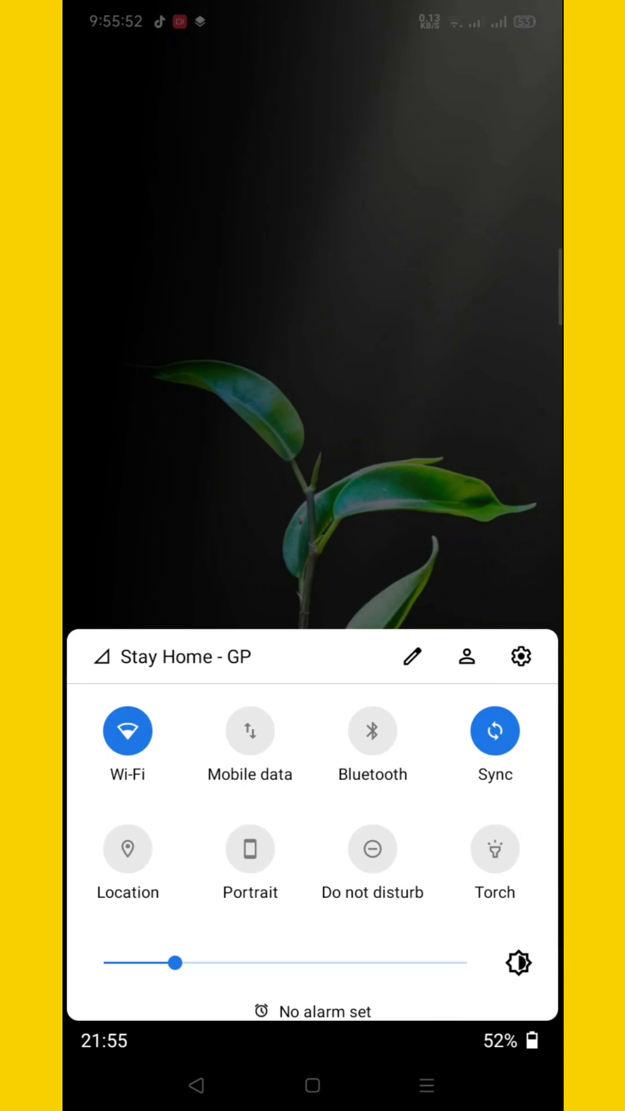
{"action": "left_click", "coordinate": [313, 347]}
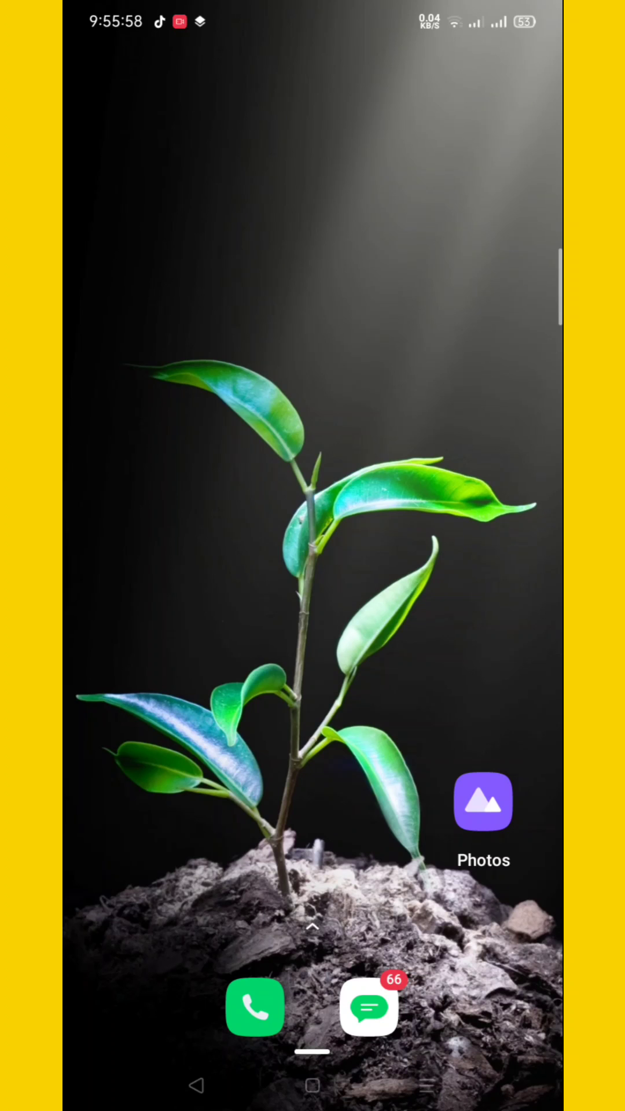
{"action": "left_click_drag", "start_coordinate": [428, 52], "coordinate": [427, 608]}
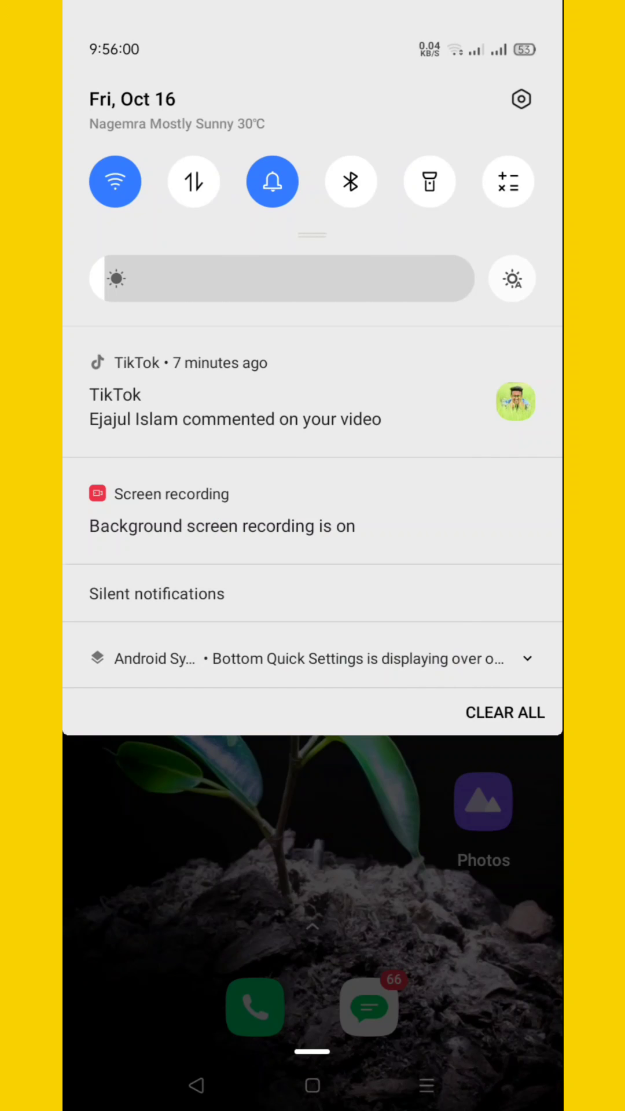
{"action": "left_click", "coordinate": [505, 712]}
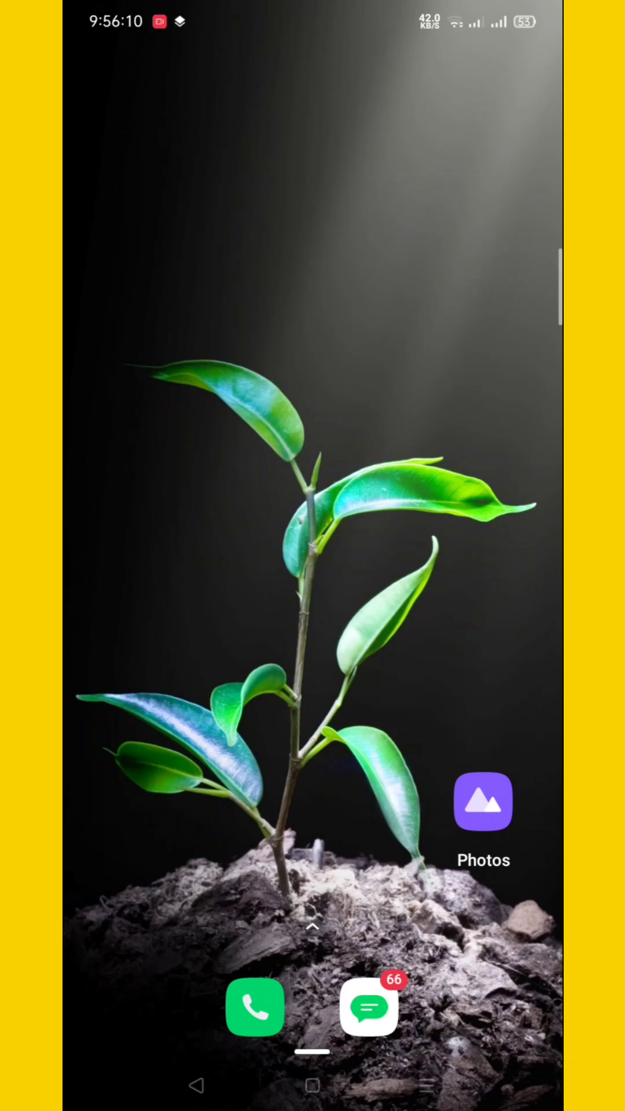
Pull up the bottom quick settings panel, expand it to the full tile grid and dismiss it
{"action": "left_click_drag", "start_coordinate": [312, 1069], "coordinate": [313, 782]}
{"action": "left_click_drag", "start_coordinate": [313, 913], "coordinate": [312, 634]}
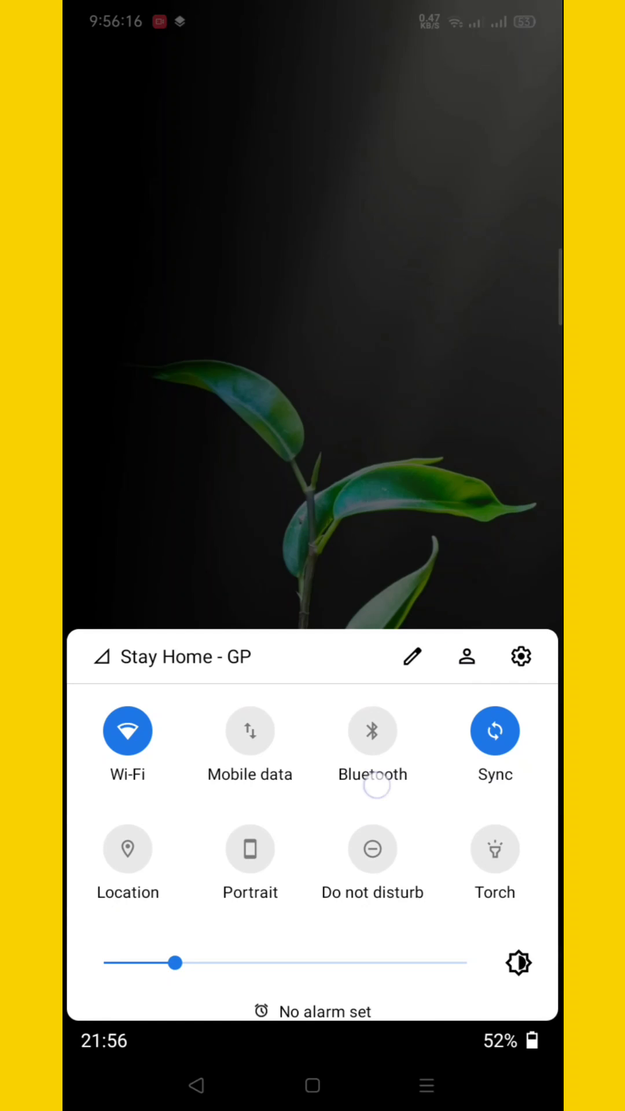
{"action": "left_click", "coordinate": [463, 504]}
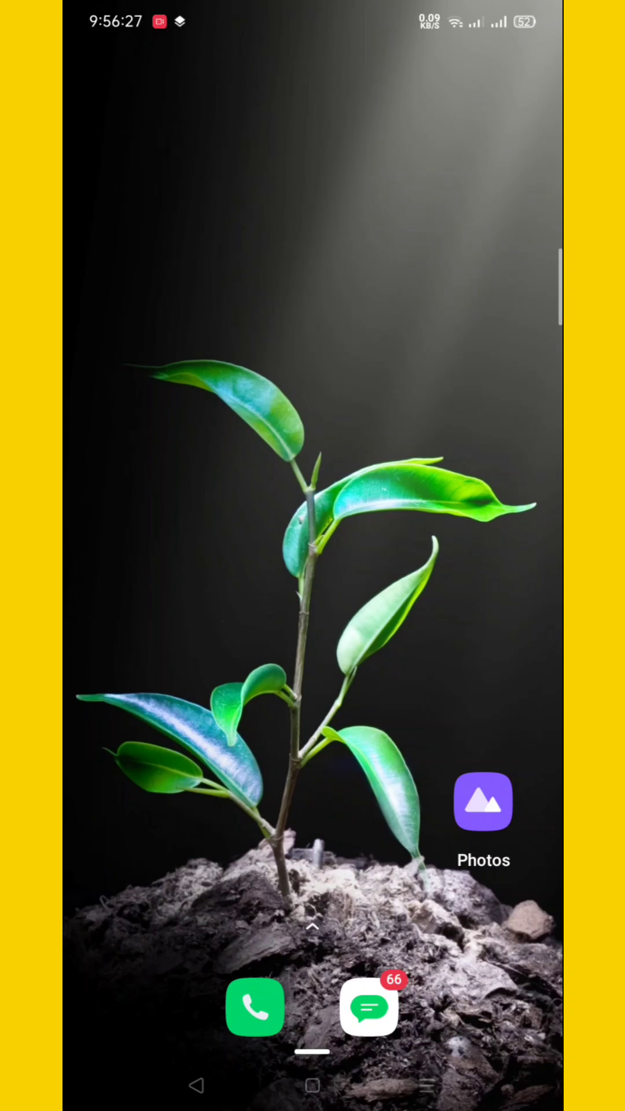
Pull the panel up again with the brightness slider showing, then swipe it away to reveal the app's main screen
{"action": "left_click_drag", "start_coordinate": [312, 261], "coordinate": [313, 869]}
{"action": "left_click_drag", "start_coordinate": [407, 211], "coordinate": [407, 565]}
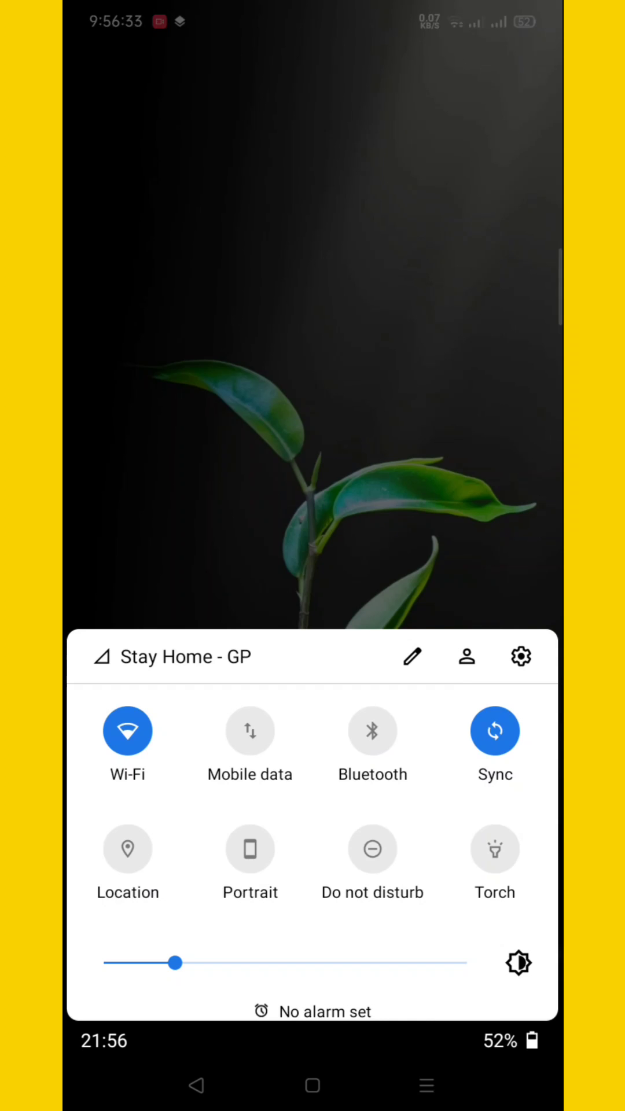
{"action": "left_click_drag", "start_coordinate": [406, 645], "coordinate": [405, 260]}
{"action": "scroll", "coordinate": [314, 608], "scroll_direction": "down", "scroll_amount": 2}
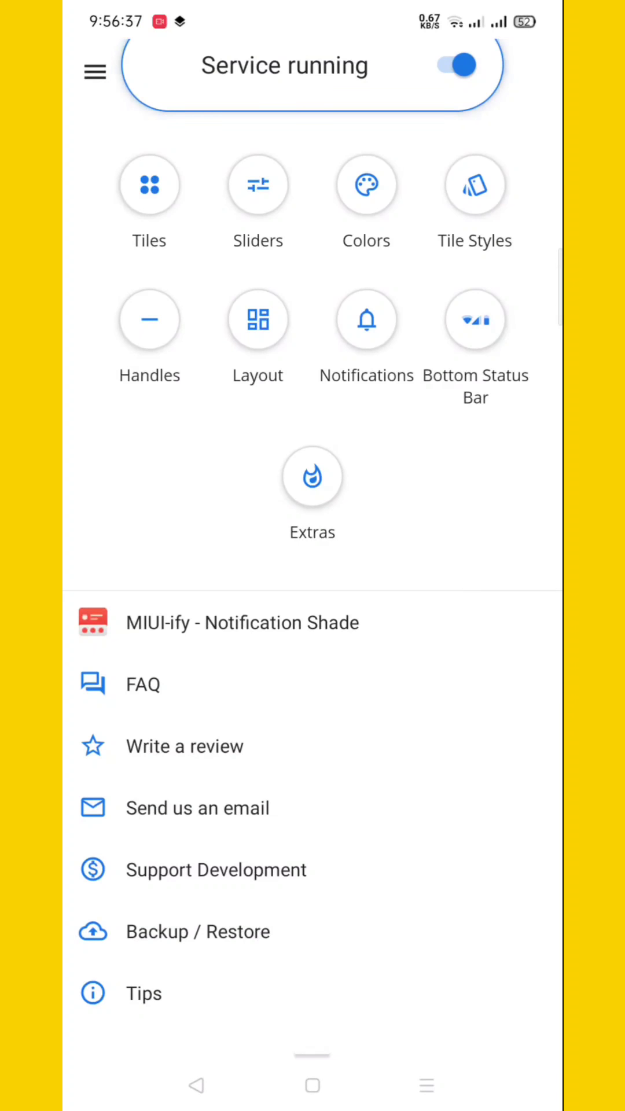
Review the panel Layout settings, return to the main menu and pull down the phone's own quick settings shade
{"action": "left_click", "coordinate": [258, 320]}
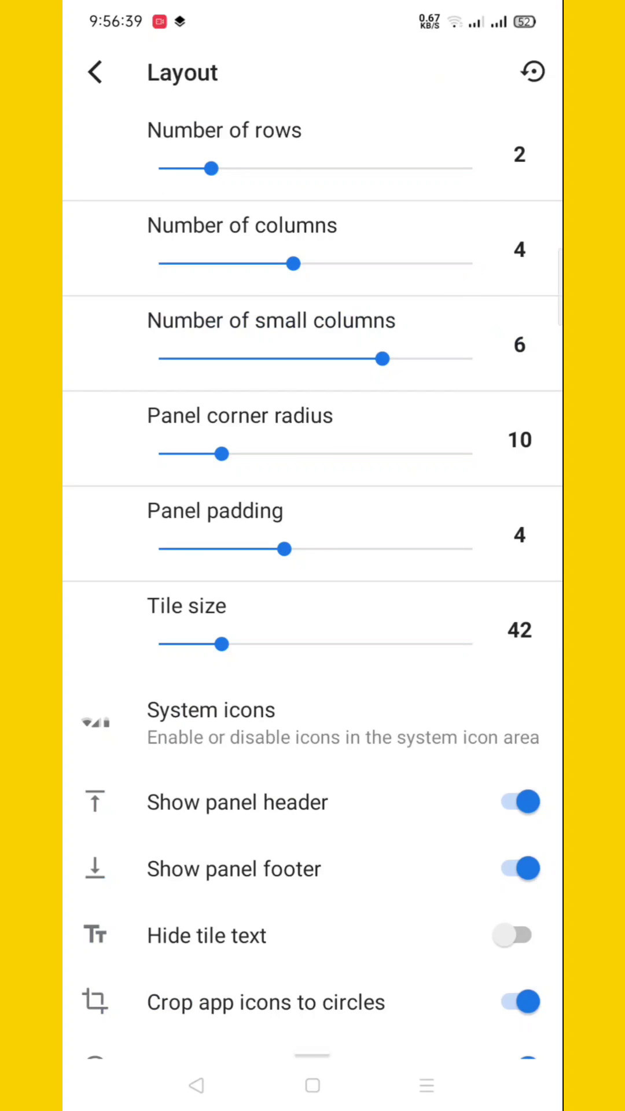
{"action": "left_click_drag", "start_coordinate": [211, 169], "coordinate": [264, 169]}
{"action": "scroll", "coordinate": [434, 552], "scroll_direction": "down", "scroll_amount": 2}
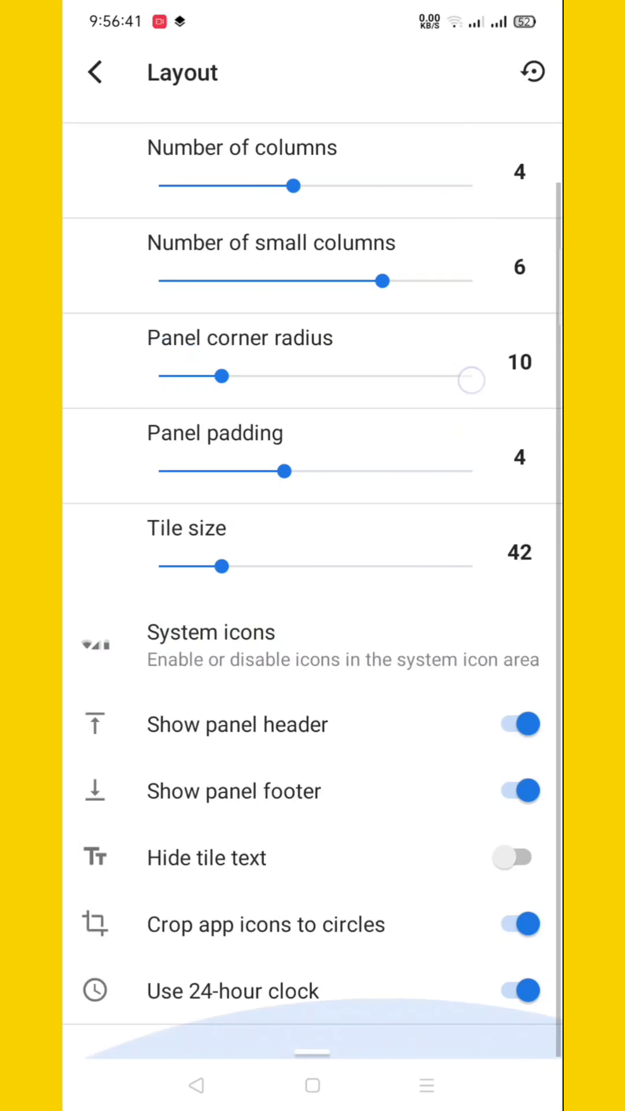
{"action": "left_click", "coordinate": [95, 73]}
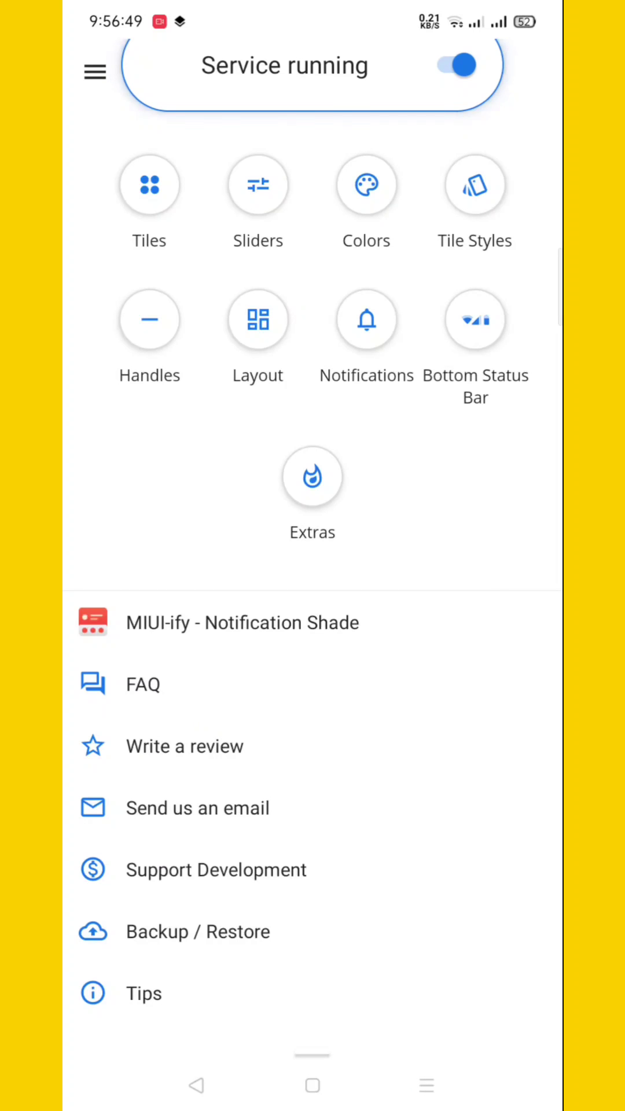
{"action": "left_click_drag", "start_coordinate": [328, 199], "coordinate": [328, 608]}
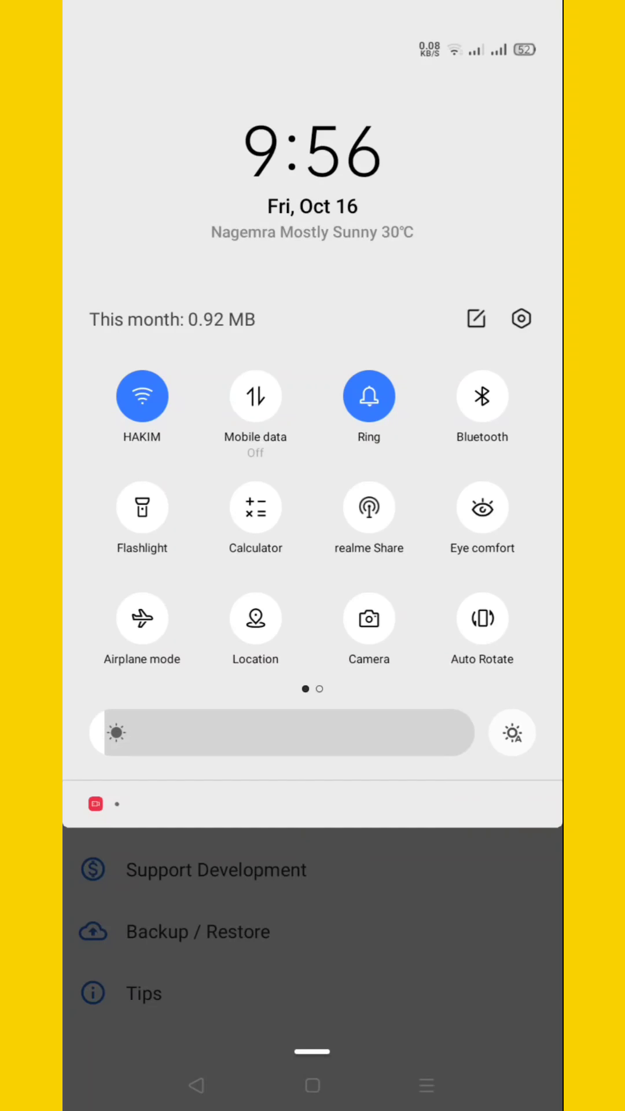
Close the system shade, return home and pull the bottom quick settings panel up to its full tile grid
{"action": "left_click_drag", "start_coordinate": [395, 687], "coordinate": [394, 261]}
{"action": "left_click", "coordinate": [313, 1085]}
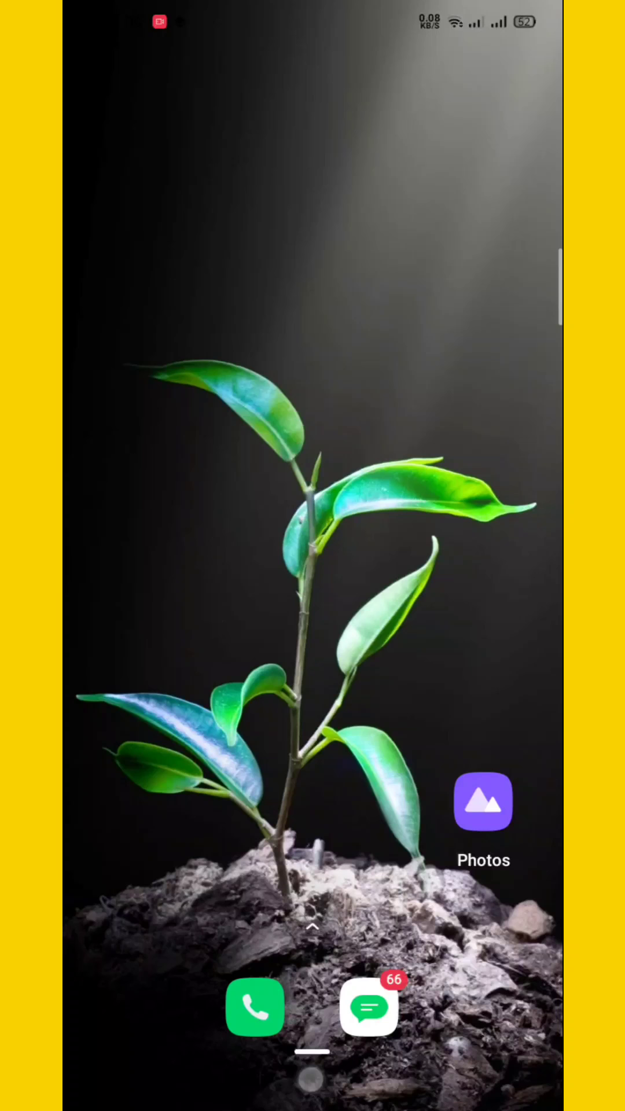
{"action": "left_click_drag", "start_coordinate": [312, 920], "coordinate": [312, 434]}
{"action": "left_click", "coordinate": [312, 1086]}
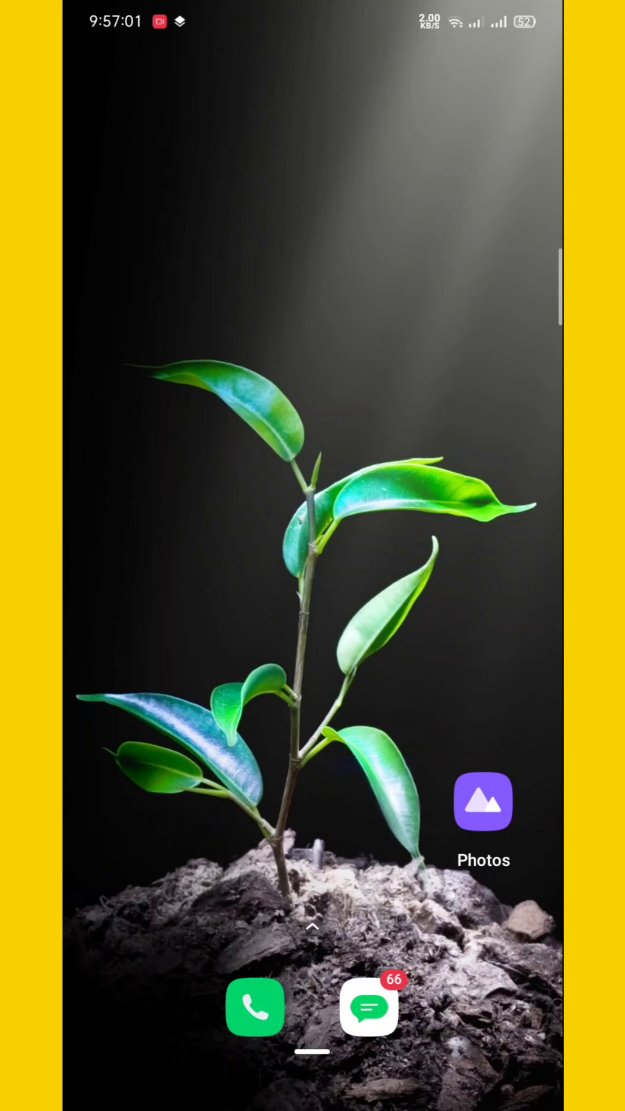
{"action": "left_click_drag", "start_coordinate": [335, 727], "coordinate": [339, 912]}
{"action": "left_click_drag", "start_coordinate": [380, 908], "coordinate": [386, 813]}
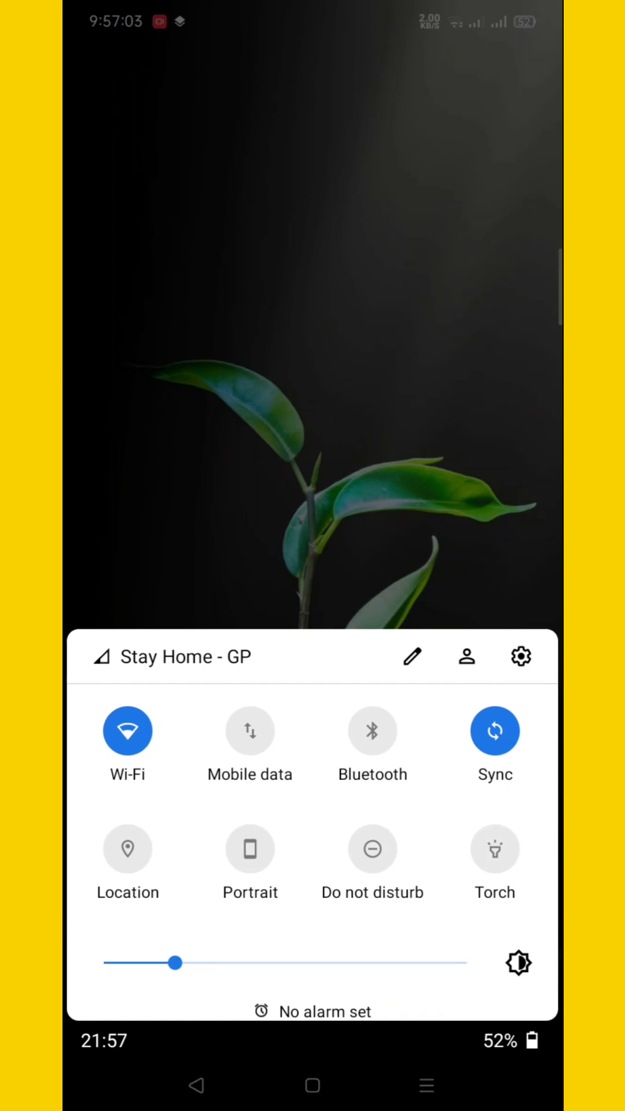
Toggle the Torch tile on and off, then open the phone's Settings from the panel's gear icon
{"action": "left_click", "coordinate": [496, 849]}
{"action": "left_click", "coordinate": [440, 773]}
{"action": "left_click", "coordinate": [524, 650]}
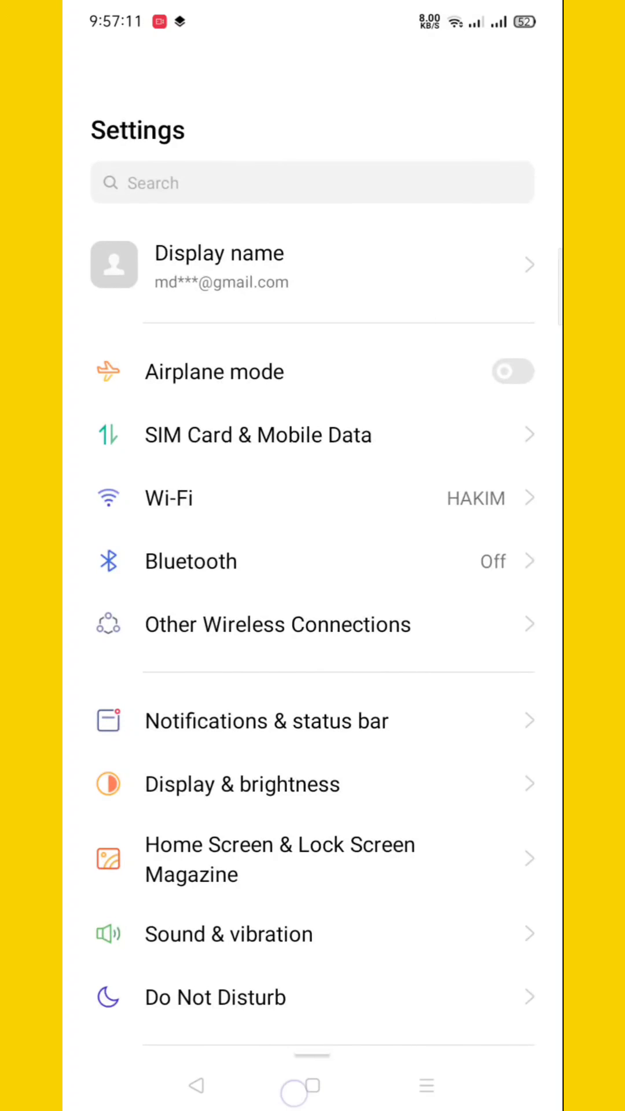
Leave the Settings app via Home and land on the plant-wallpaper home screen
{"action": "left_click", "coordinate": [295, 1092]}
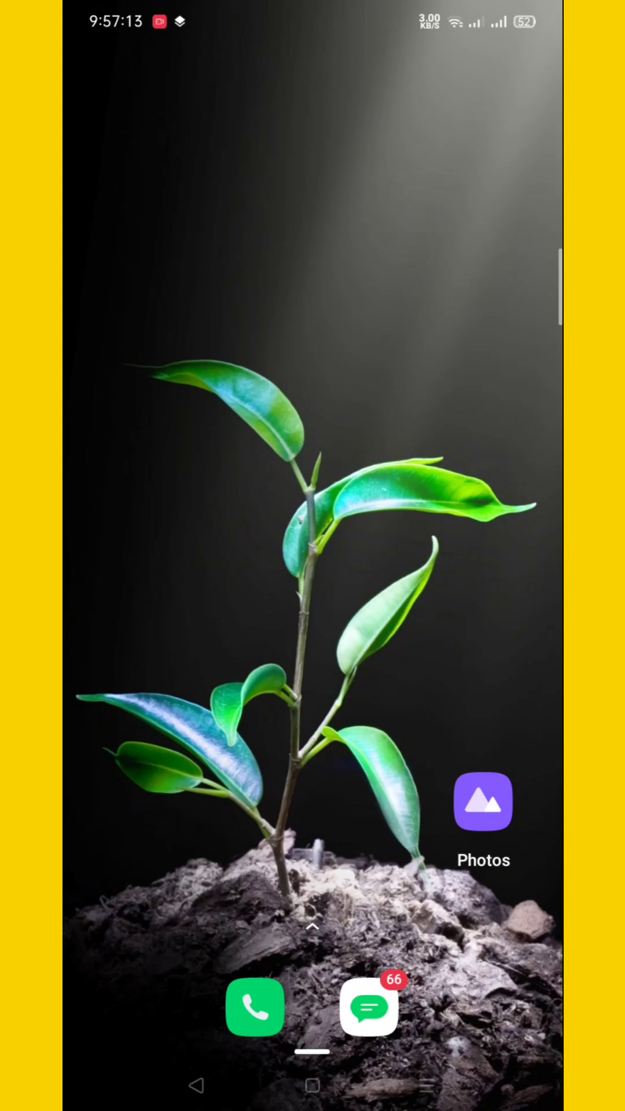